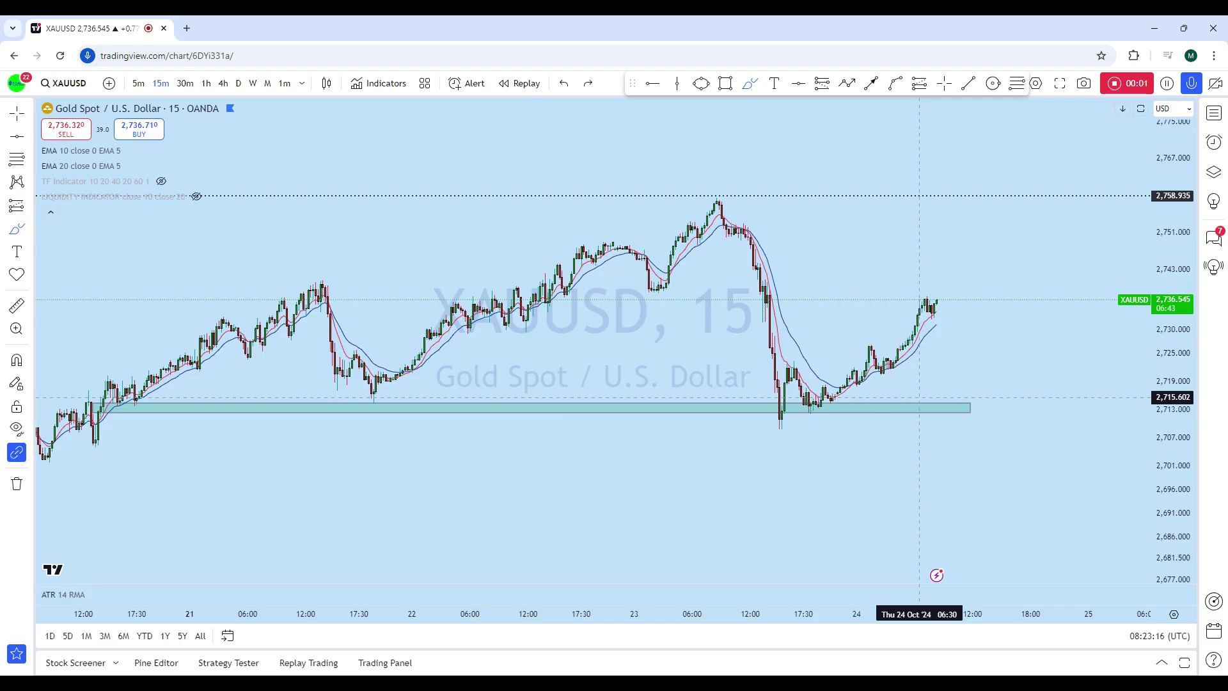
Circle the peak below the 2,758.935 line on the 15-minute chart with the Brush, mark both shoulders, and undo the marks.
scroll(956, 389, "up", 2)
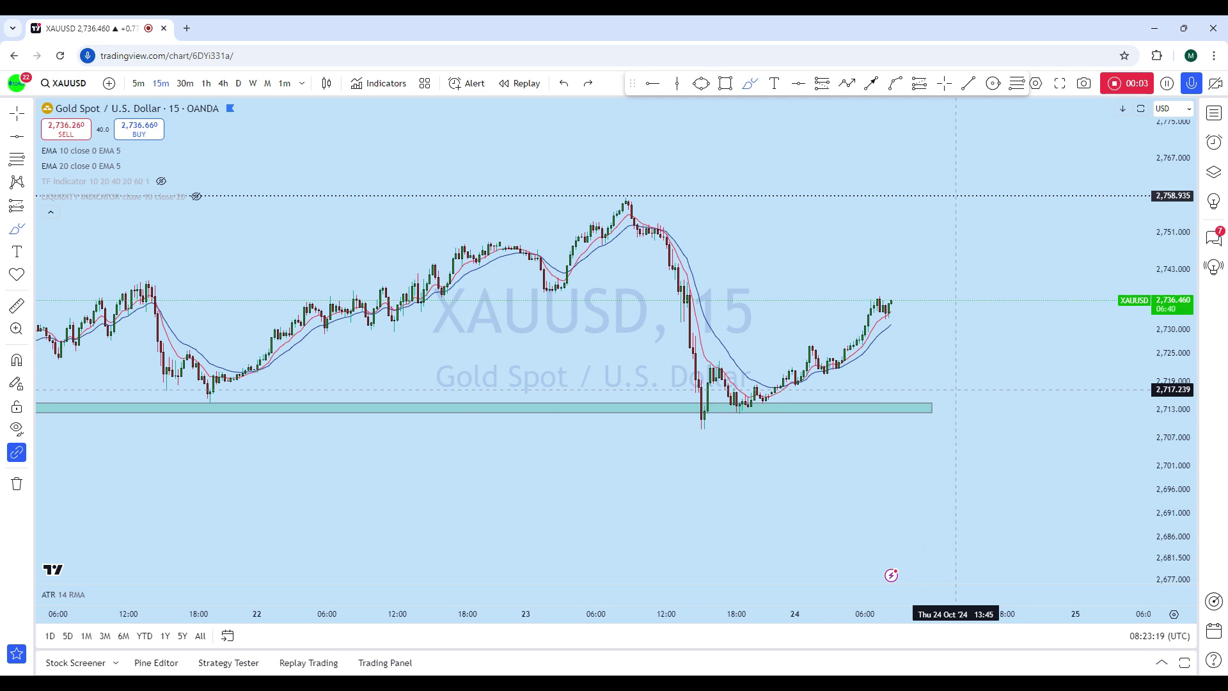
scroll(956, 390, "down", 3)
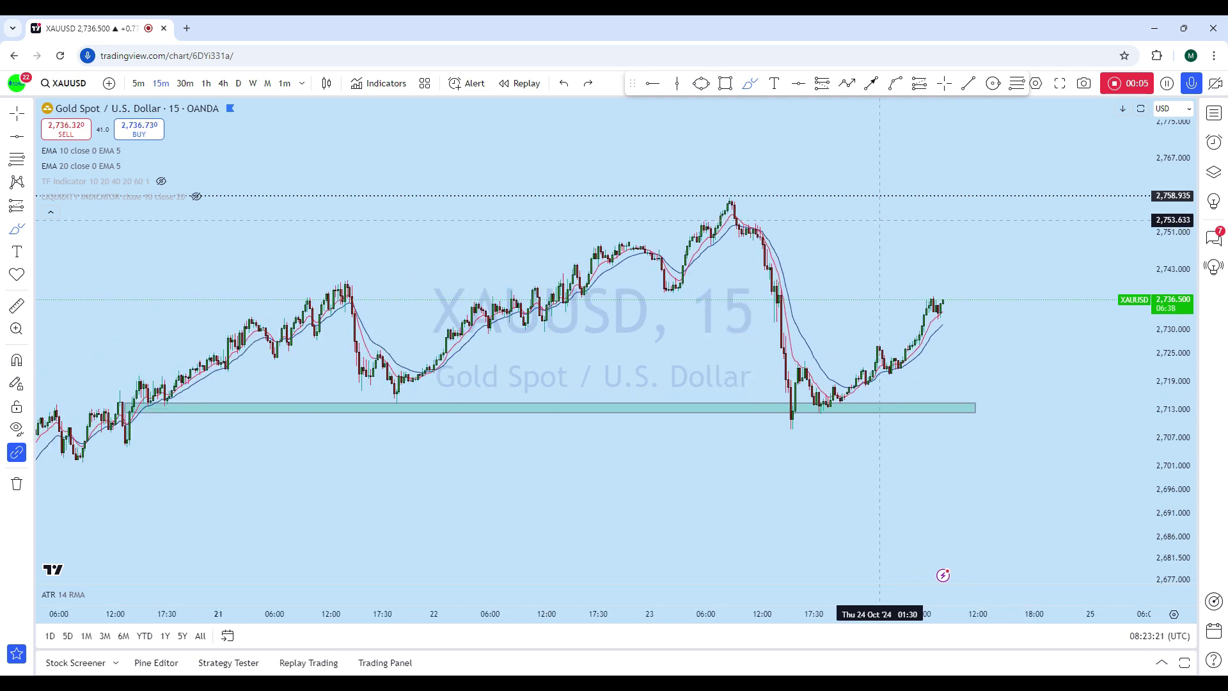
scroll(879, 390, "up", 1)
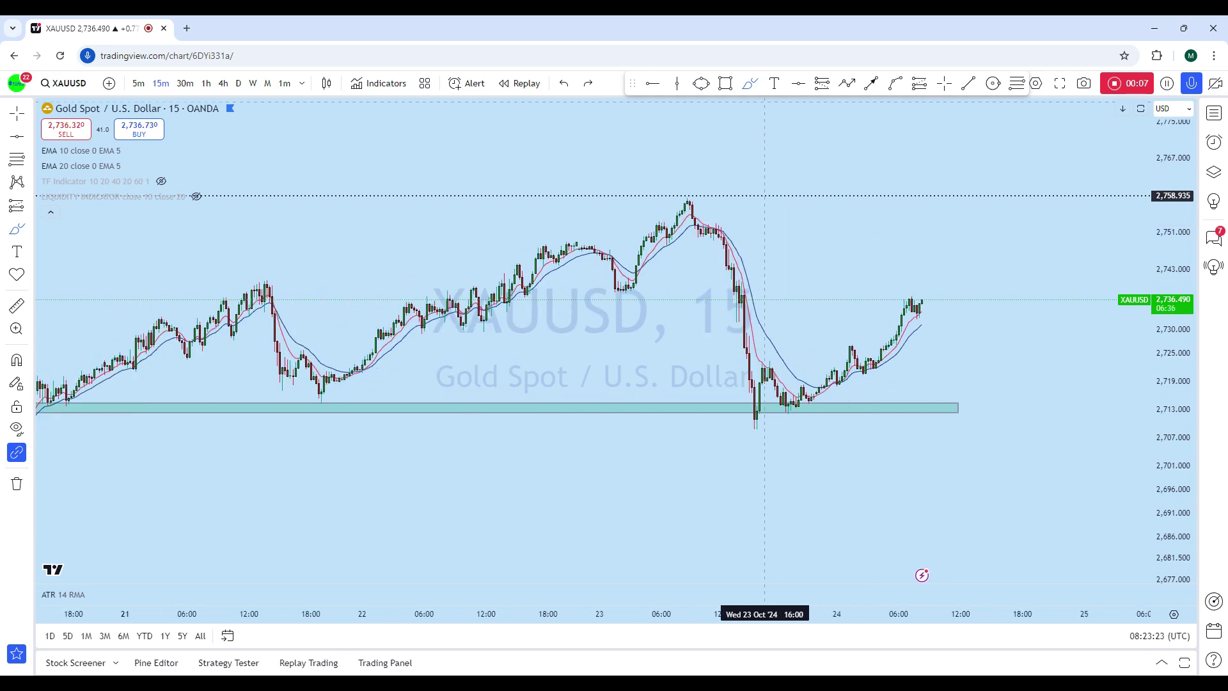
mouse_move(699, 213)
left_mouse_down()
mouse_move(678, 206)
mouse_move(690, 219)
mouse_move(674, 219)
mouse_move(736, 214)
mouse_move(739, 271)
left_mouse_up()
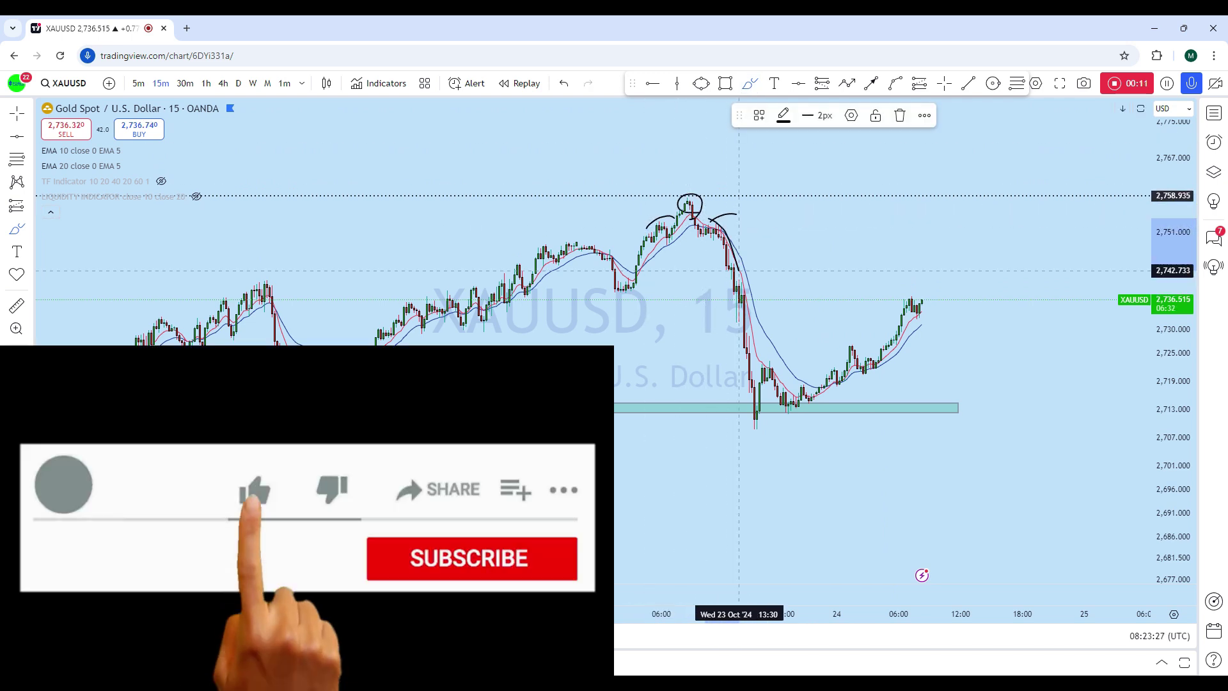
left_click(563, 84)
left_click(563, 84)
left_click(563, 83)
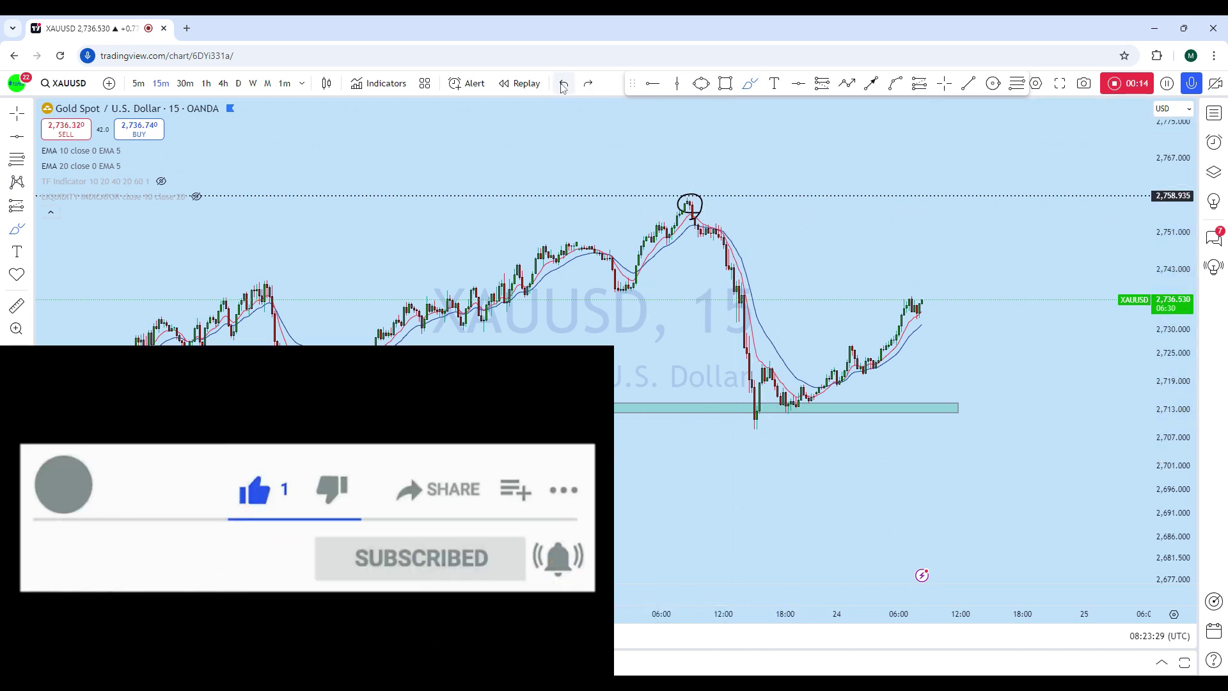
Sketch a rising curved arrow from the green support zone through the recovery to about 2,751, and undo it.
scroll(745, 275, "down", 4)
scroll(702, 394, "up", 2)
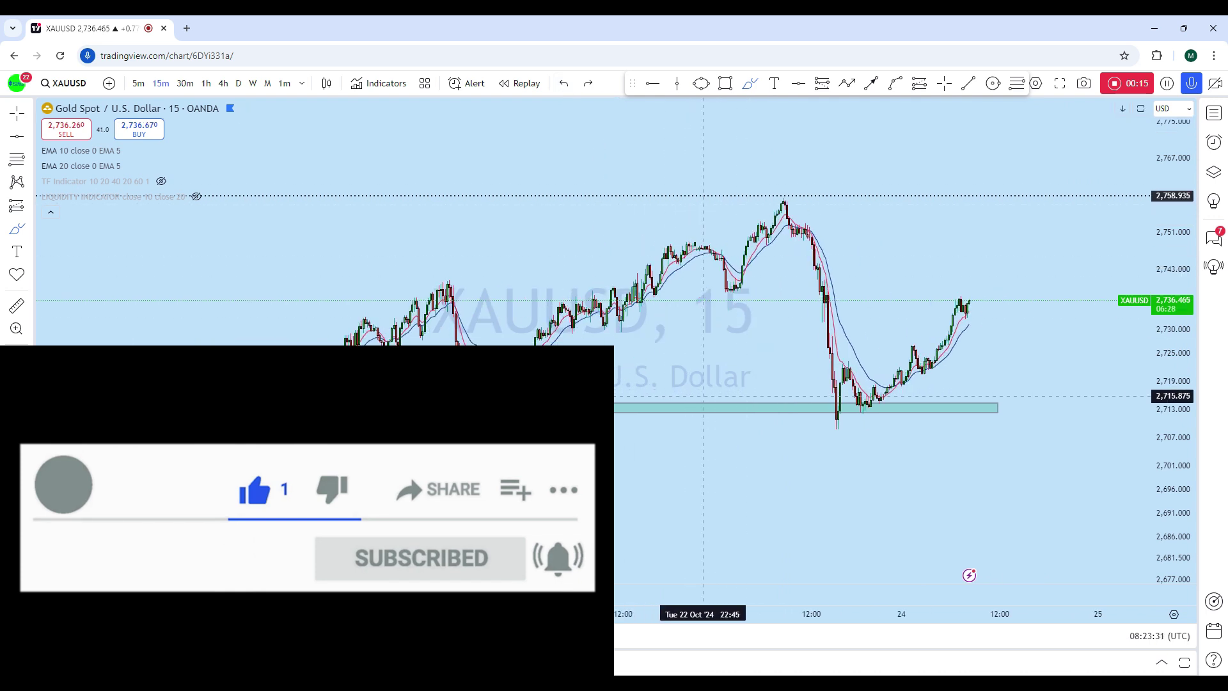
scroll(836, 410, "right", 2)
mouse_move(750, 419)
left_mouse_down()
mouse_move(823, 397)
mouse_move(921, 301)
mouse_move(930, 246)
left_mouse_up()
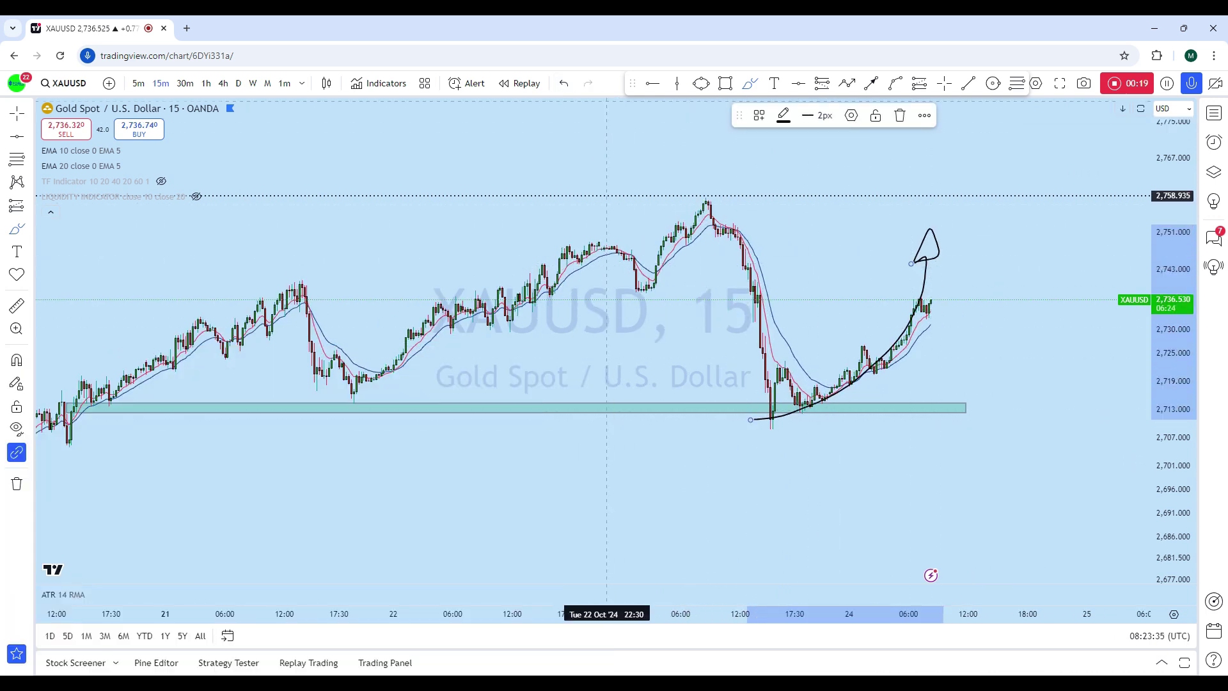
left_click(563, 83)
Examine the price recovery above the green support zone on the 15-minute chart at several zoom levels.
scroll(843, 215, "up", 4)
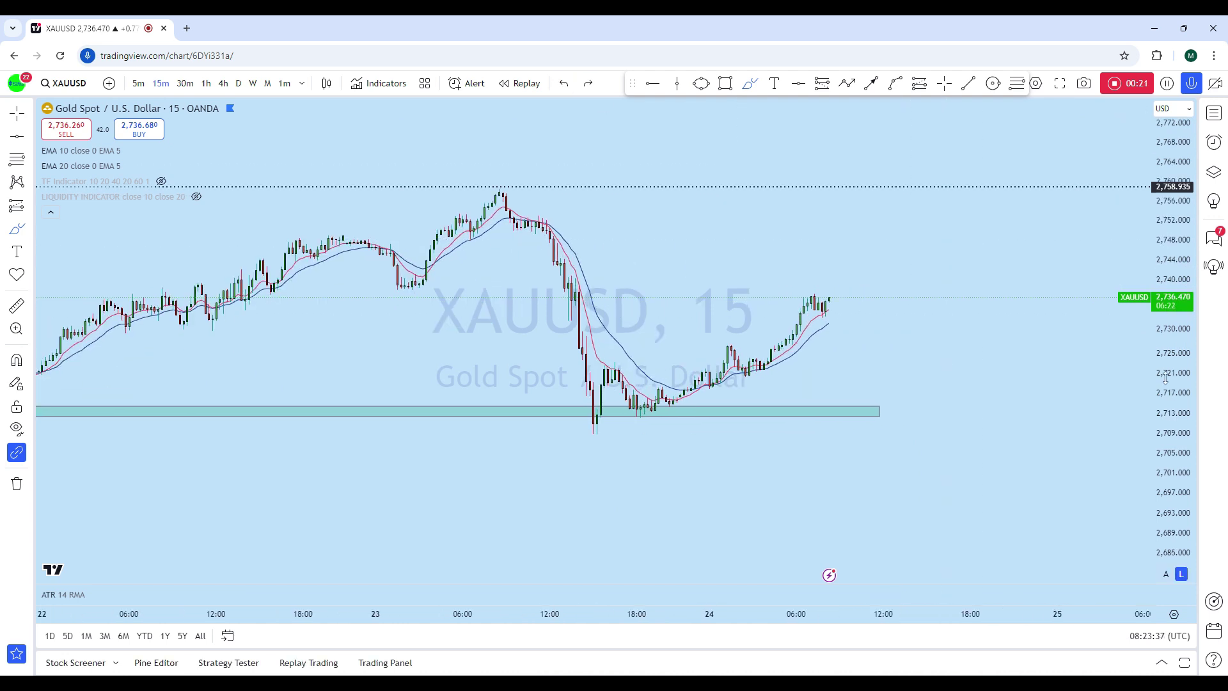
scroll(890, 272, "down", 3)
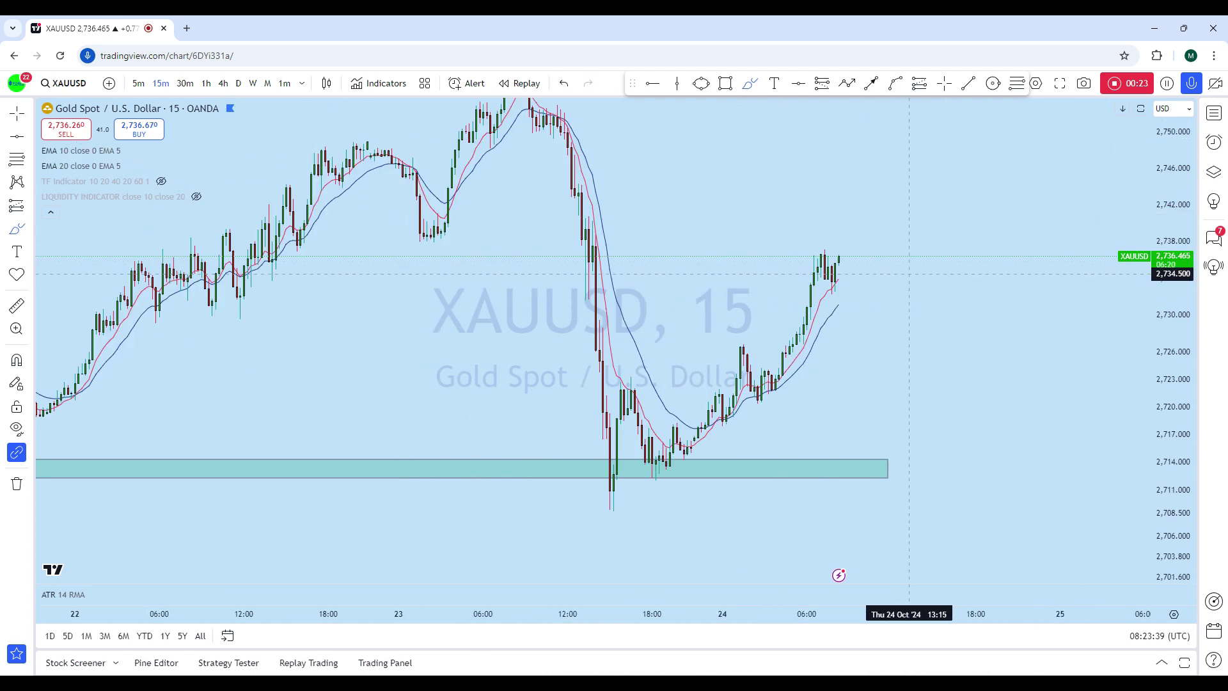
scroll(909, 274, "up", 1)
scroll(910, 274, "up", 3)
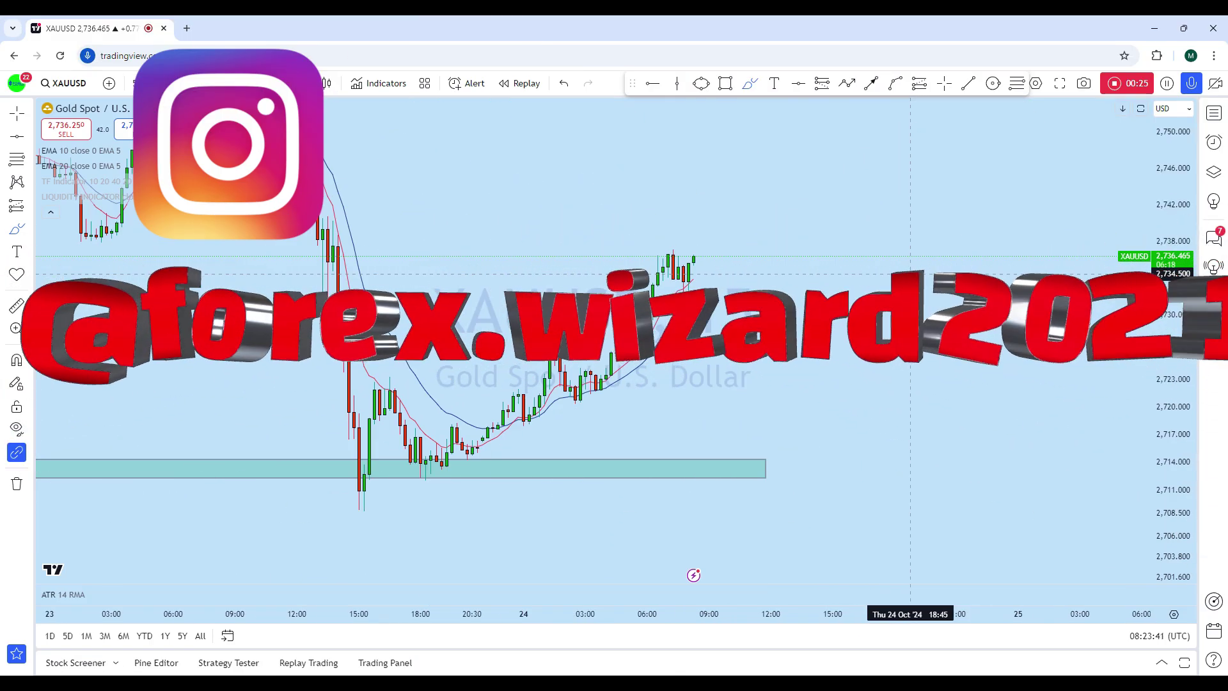
scroll(910, 273, "down", 2)
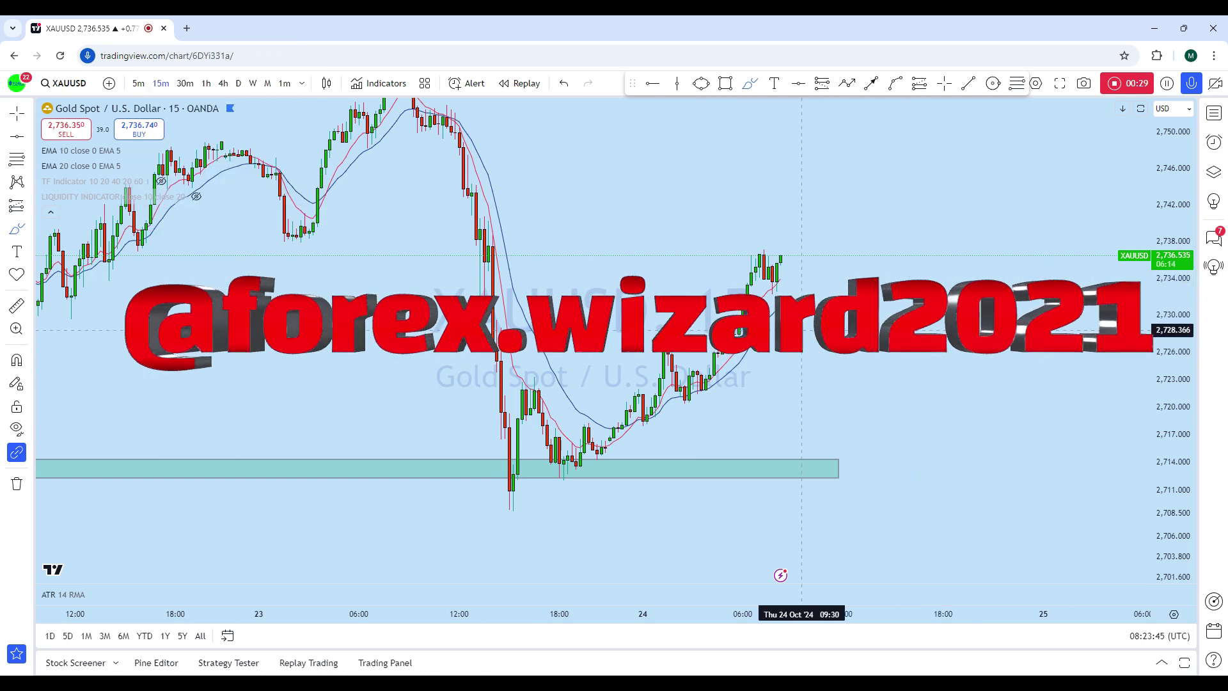
scroll(801, 330, "up", 1)
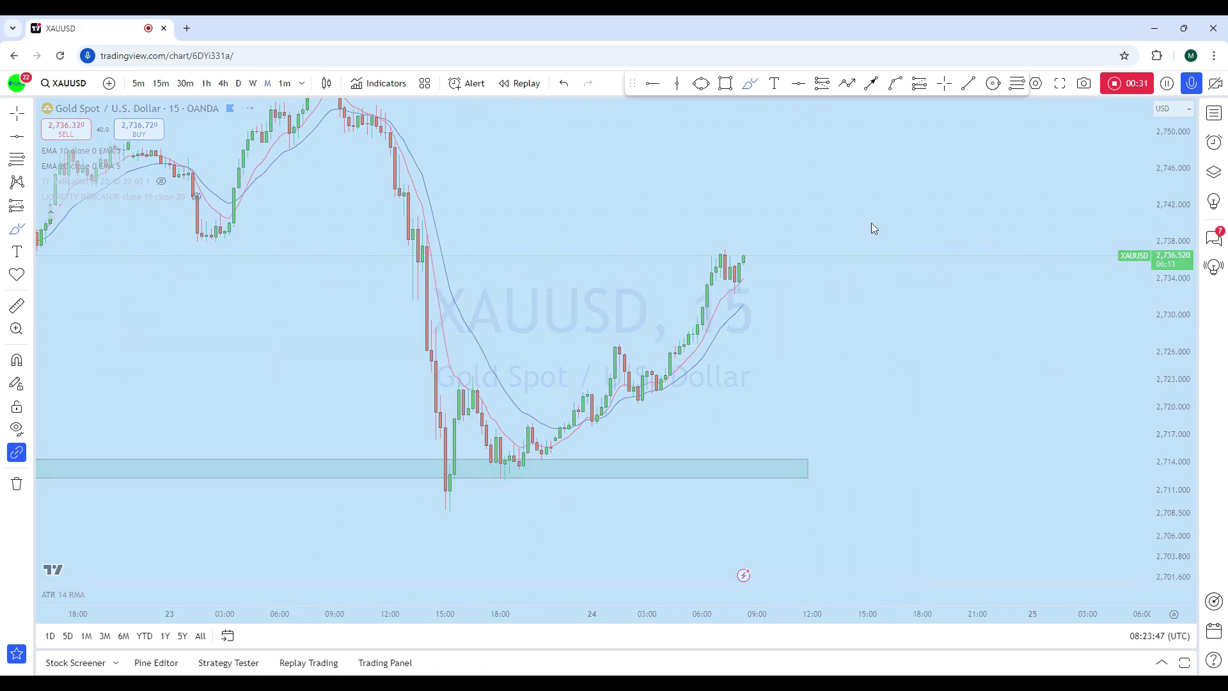
Switch the chart to the monthly timeframe and rescale its price and time axes to show the candles from 2021 onward.
left_click_drag(1171, 225, 1182, 336)
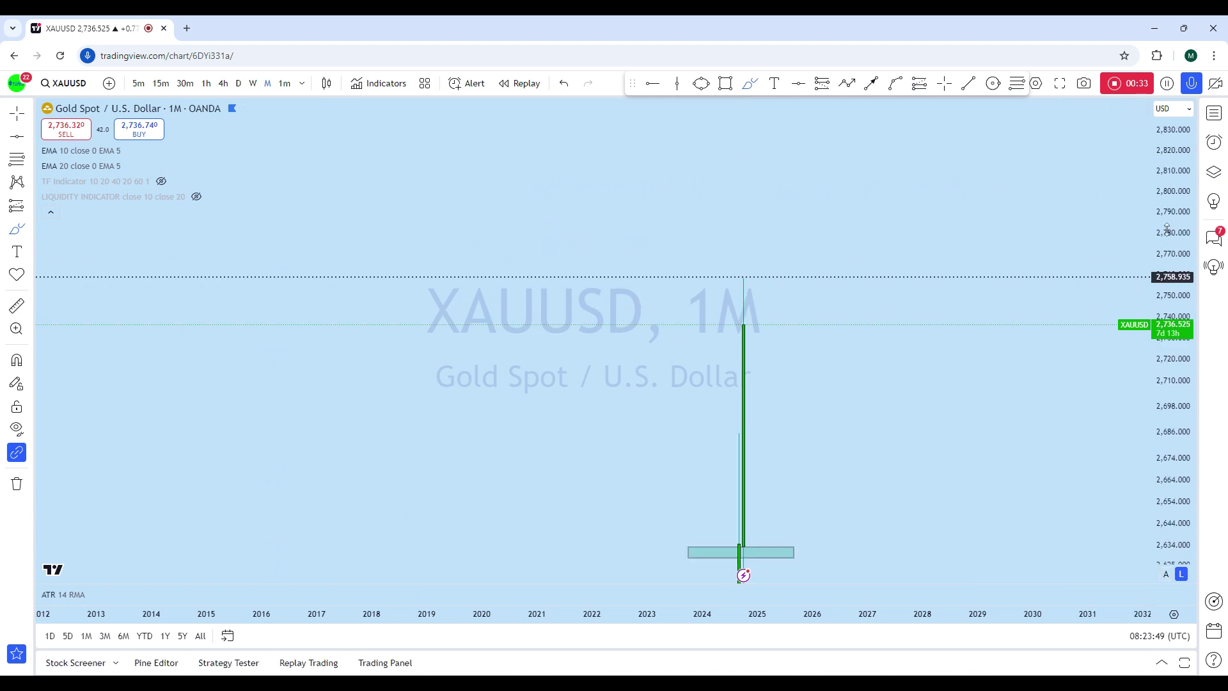
left_click_drag(1168, 229, 1176, 563)
scroll(917, 416, "up", 3)
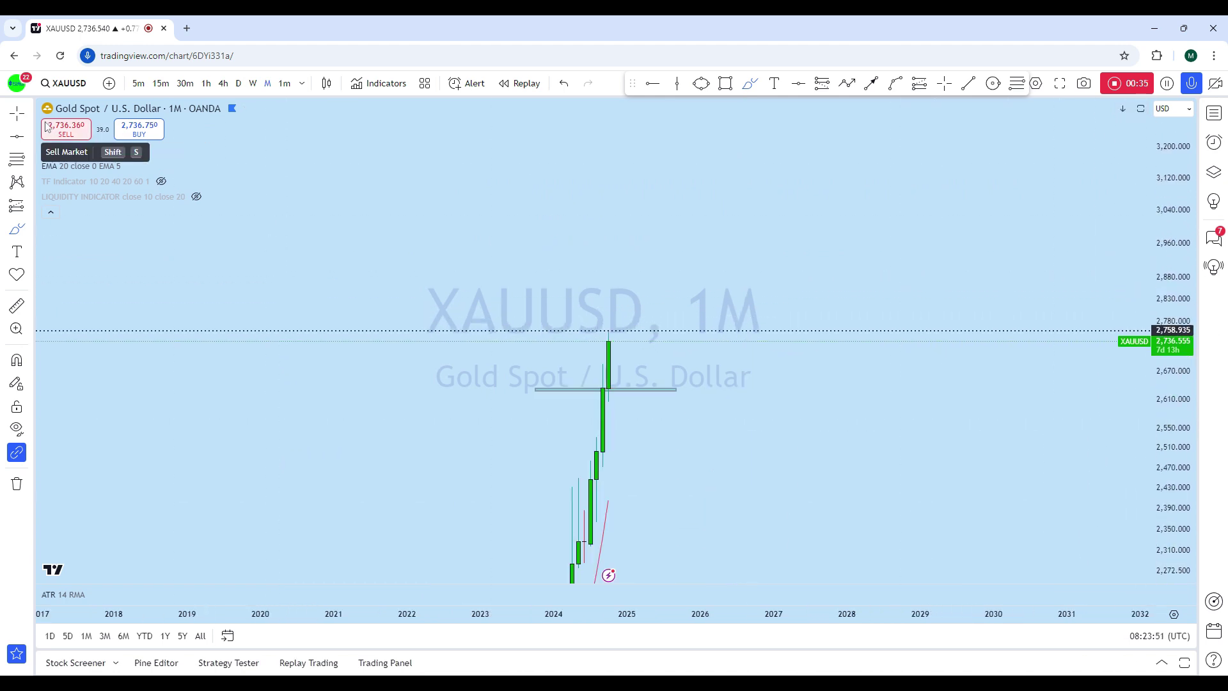
left_click_drag(142, 613, 985, 612)
scroll(895, 415, "up", 5)
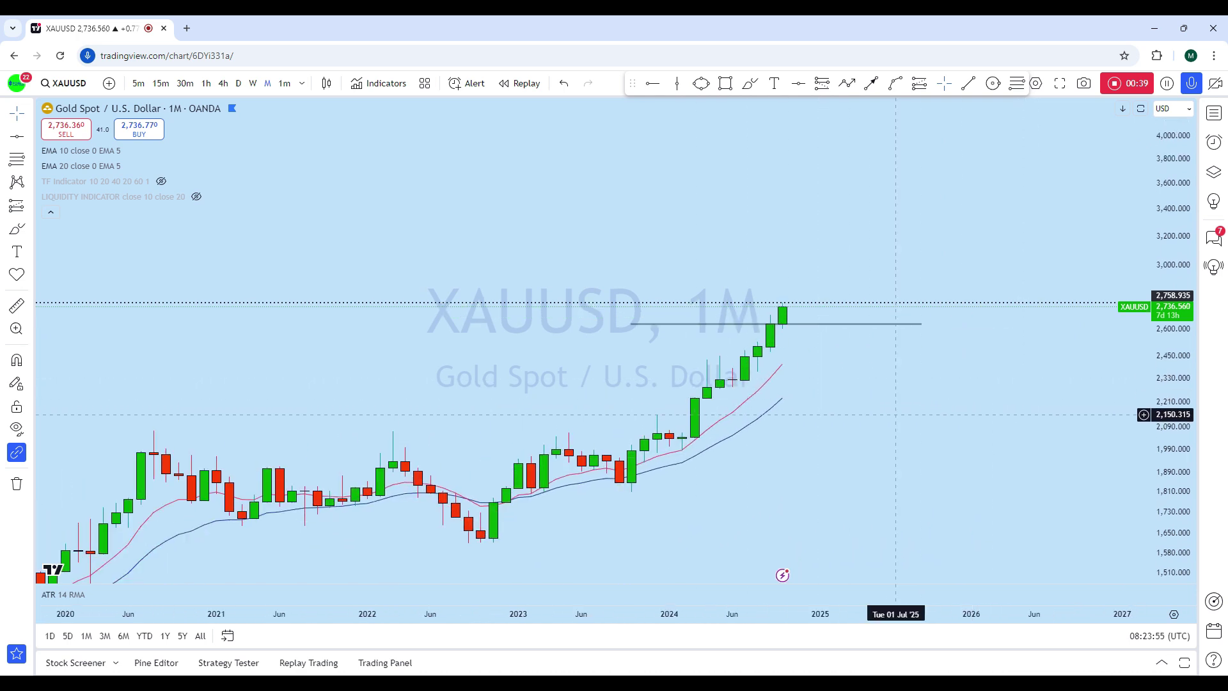
left_click_drag(1169, 435, 1169, 336)
left_click_drag(869, 455, 883, 435)
Circle the early-2024 low on the monthly chart with the Brush, trace the rally and pullback above it, and clear the marks.
left_click(749, 83)
mouse_move(708, 469)
left_mouse_down()
mouse_move(683, 460)
mouse_move(734, 339)
mouse_move(758, 378)
left_mouse_up()
scroll(915, 380, "up", 1)
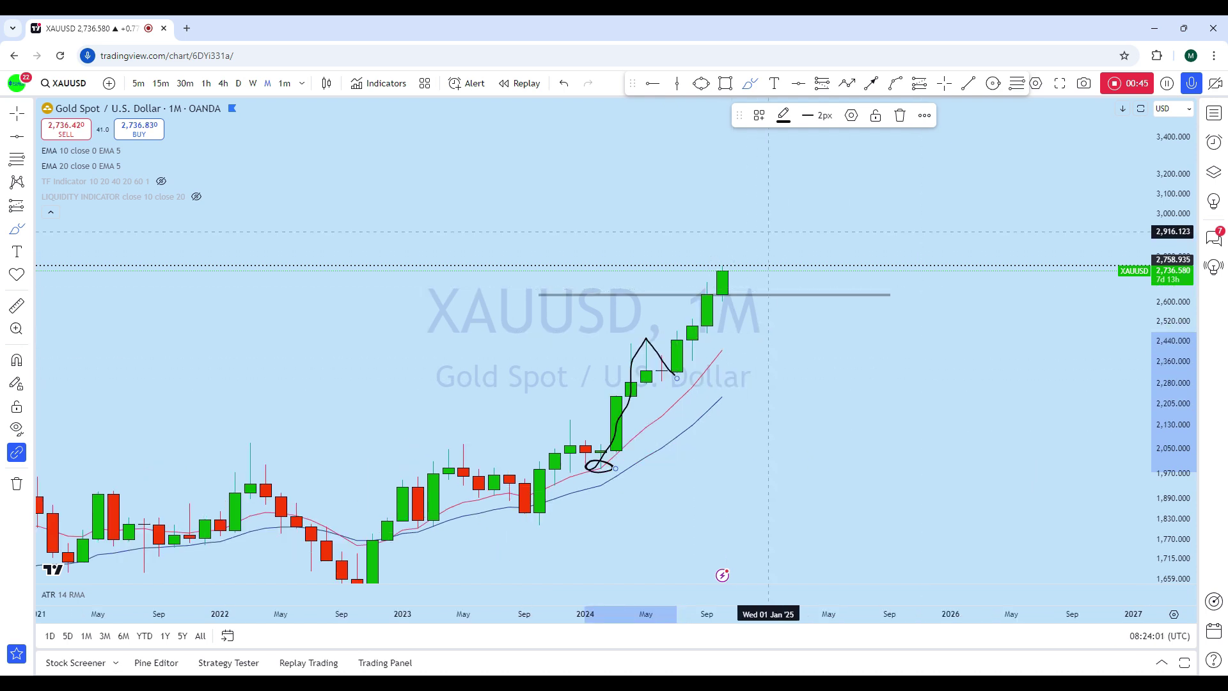
left_click(563, 83)
mouse_move(662, 380)
left_mouse_down()
mouse_move(742, 231)
mouse_move(705, 220)
left_mouse_up()
left_click(563, 83)
Mark the September 2024 monthly candle's upper wick and lower end with the Brush, and undo the marks.
scroll(825, 211, "down", 2)
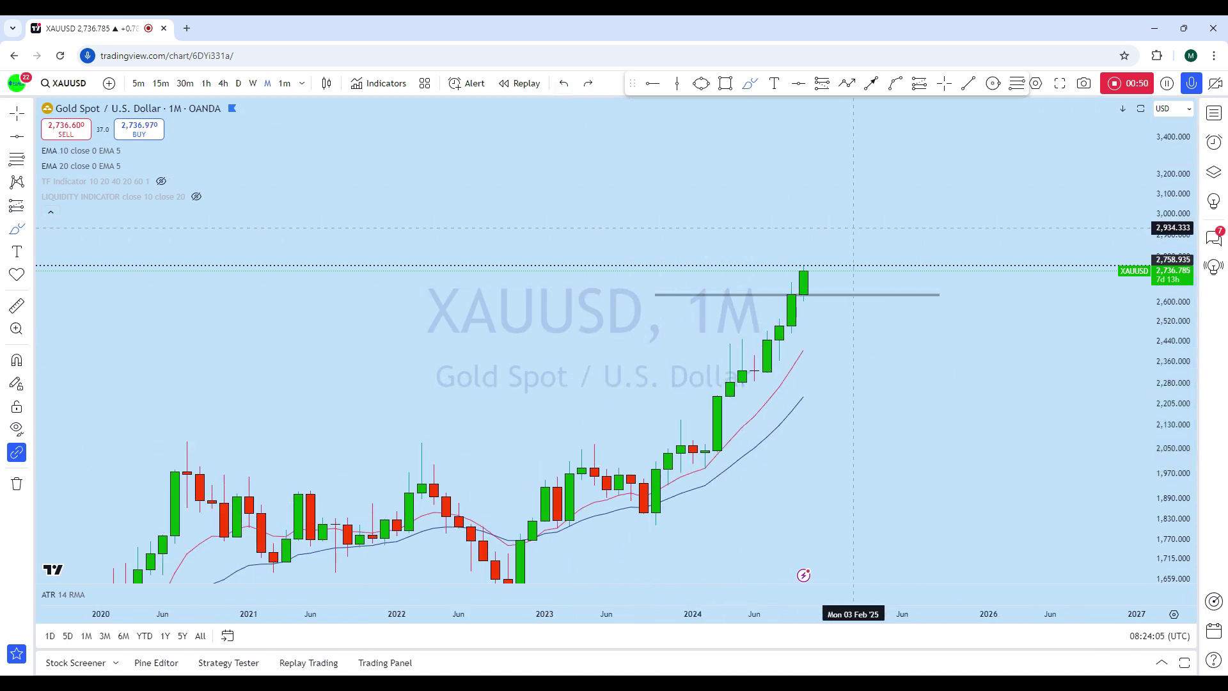
scroll(731, 235, "up", 2)
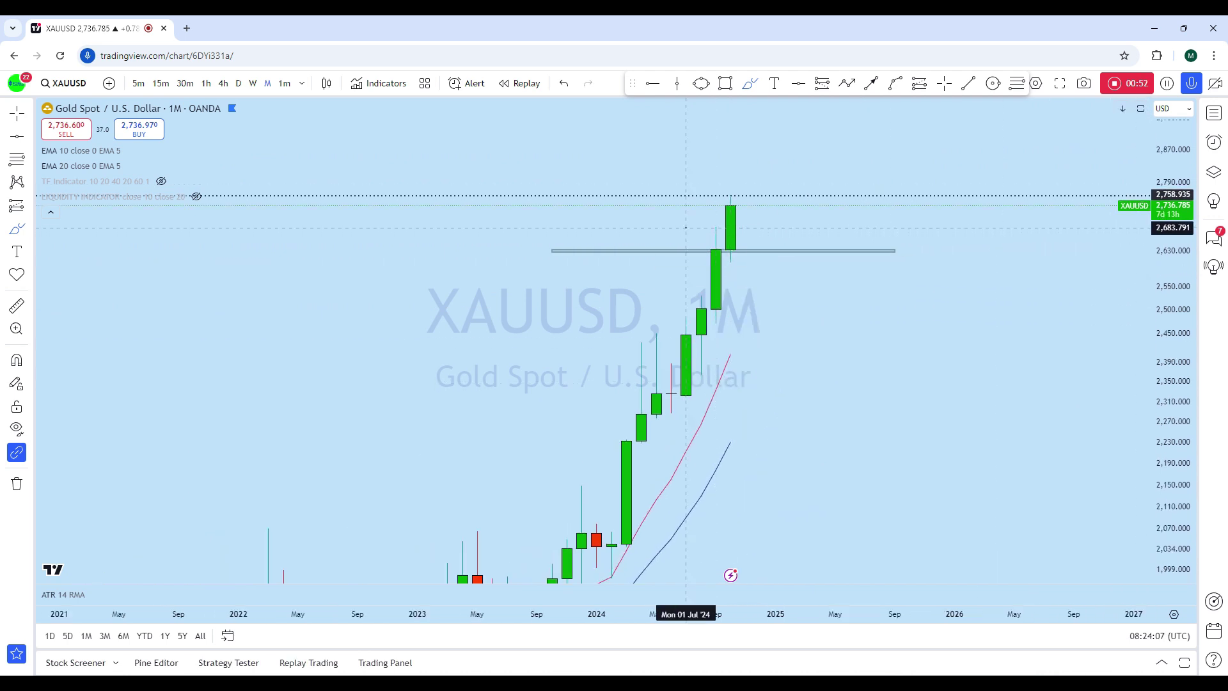
left_click_drag(686, 228, 731, 231)
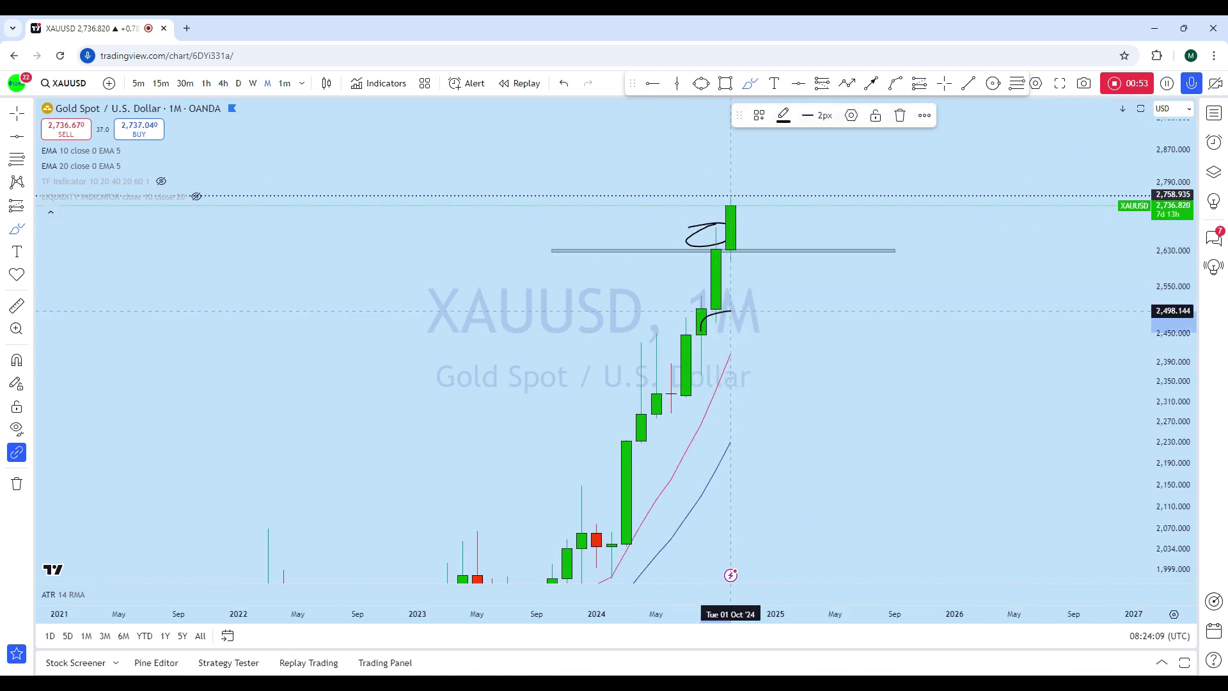
left_click(564, 84)
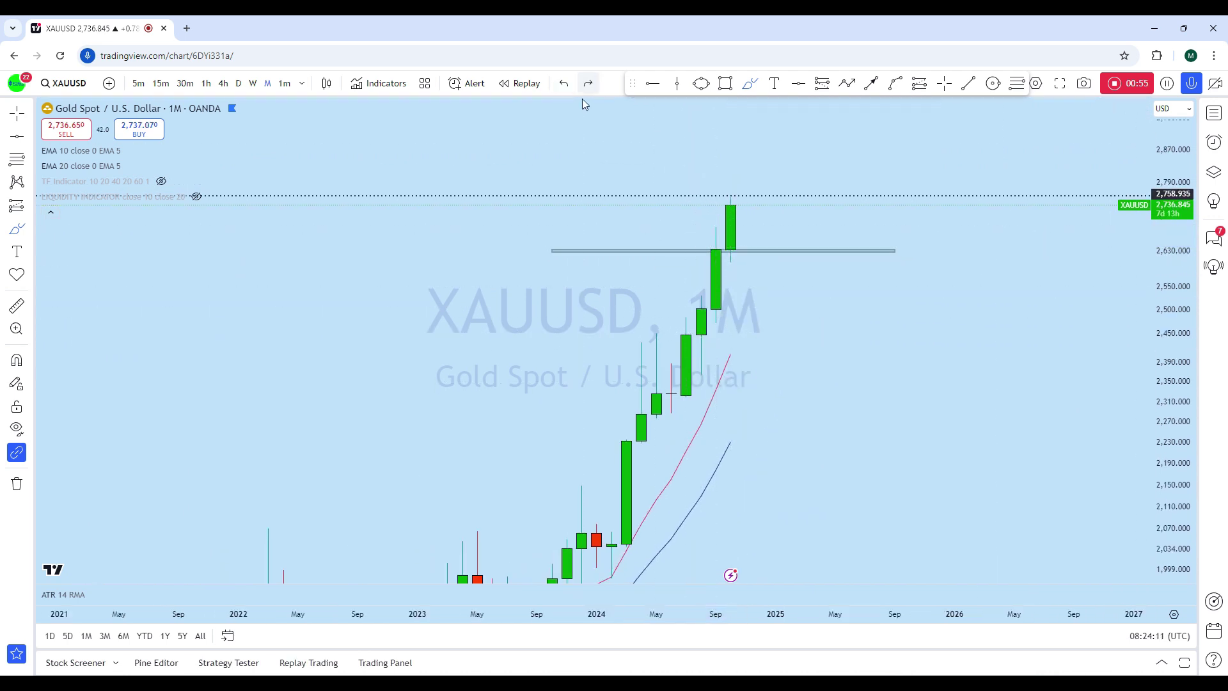
scroll(804, 265, "up", 1)
left_click_drag(674, 250, 738, 246)
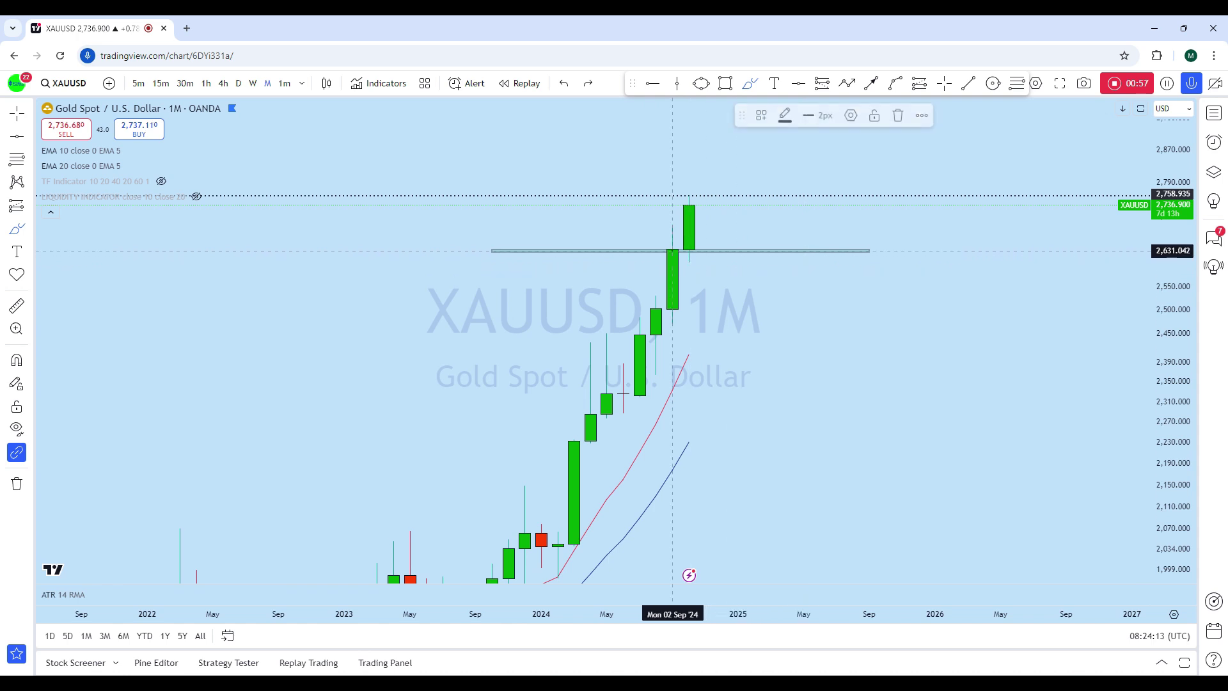
left_click(564, 84)
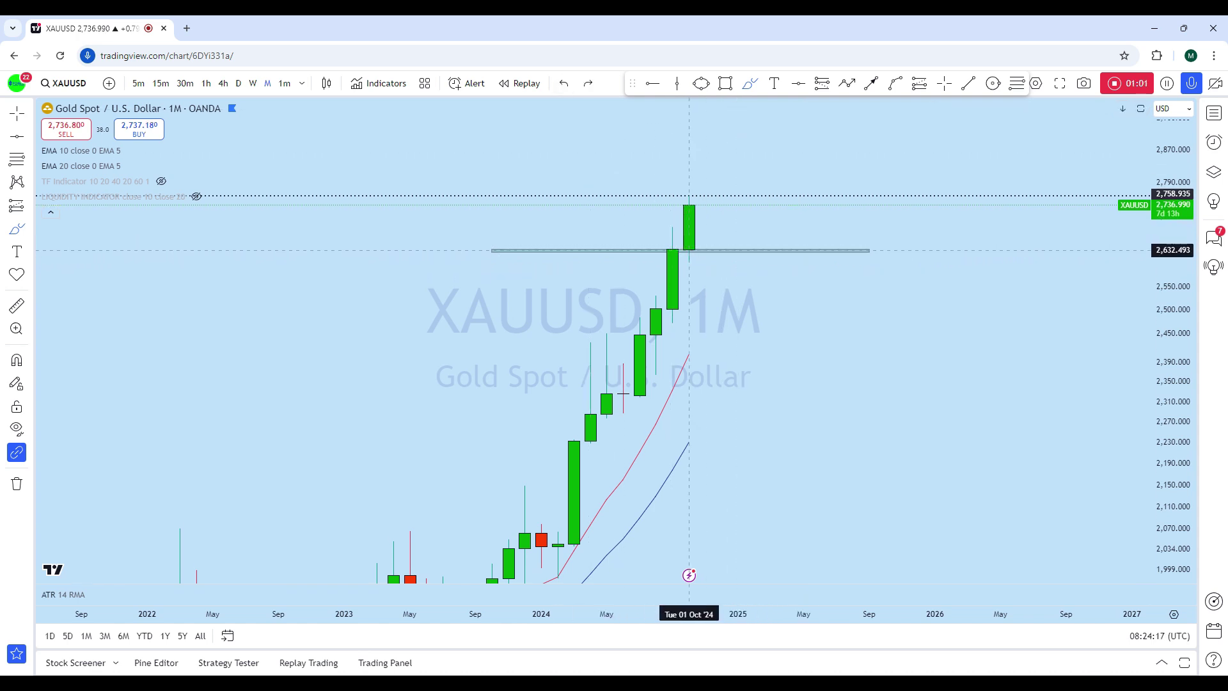
Draw a vertical Brush stroke along the October 2024 candle, circle the area at its high, and undo both marks.
left_click(689, 250)
left_click(689, 177)
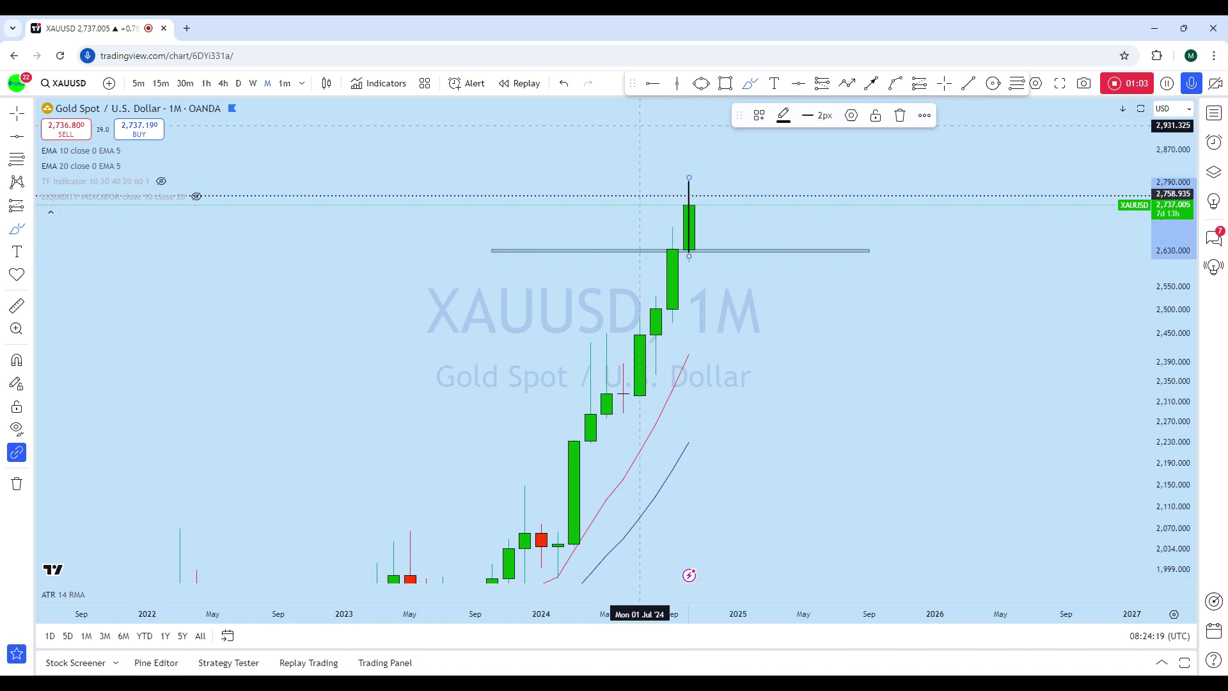
left_click(564, 83)
mouse_move(705, 187)
left_mouse_down()
mouse_move(674, 189)
mouse_move(704, 197)
left_mouse_up()
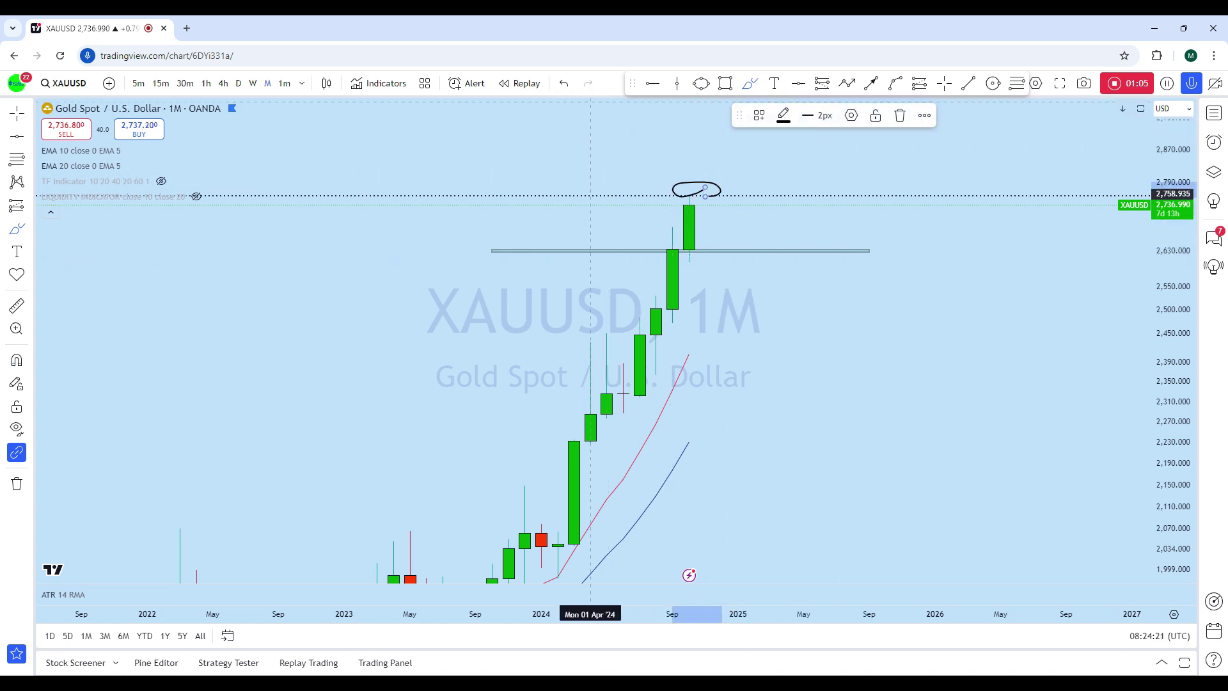
left_click(564, 84)
Return to the normal cursor and examine the 2024 monthly candles around the green zone near 2,630.
left_click(16, 113)
left_click_drag(678, 168, 694, 237)
scroll(704, 255, "down", 4)
scroll(998, 134, "up", 3)
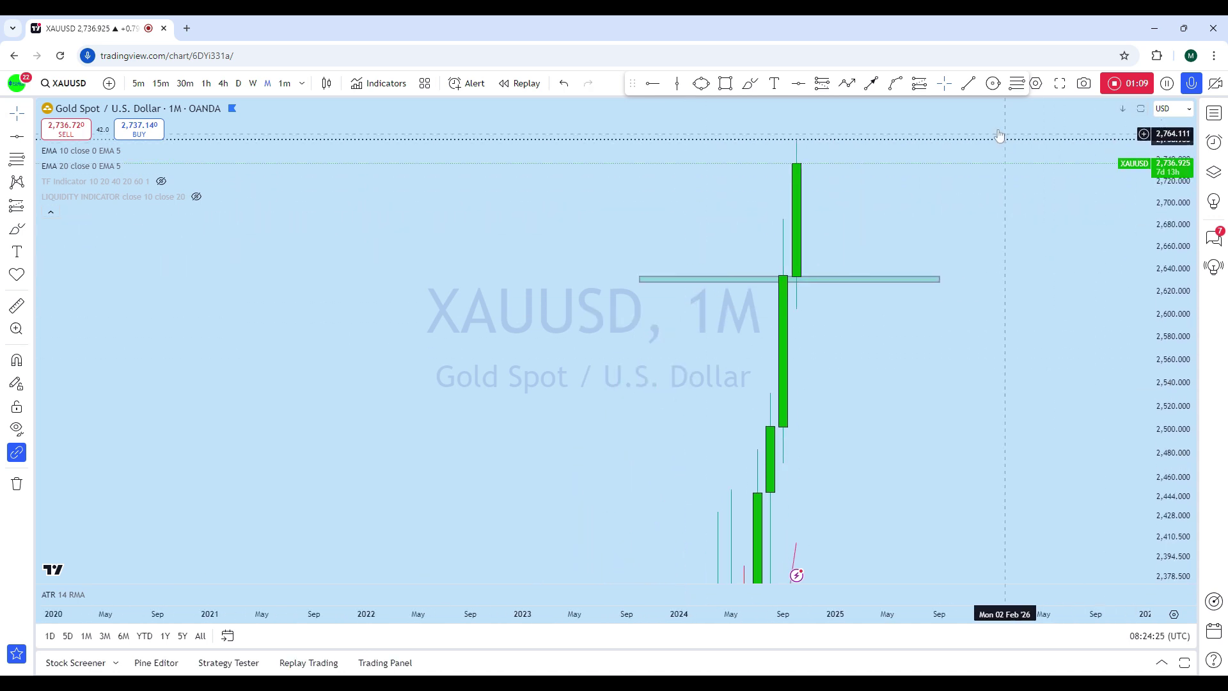
scroll(666, 219, "up", 1)
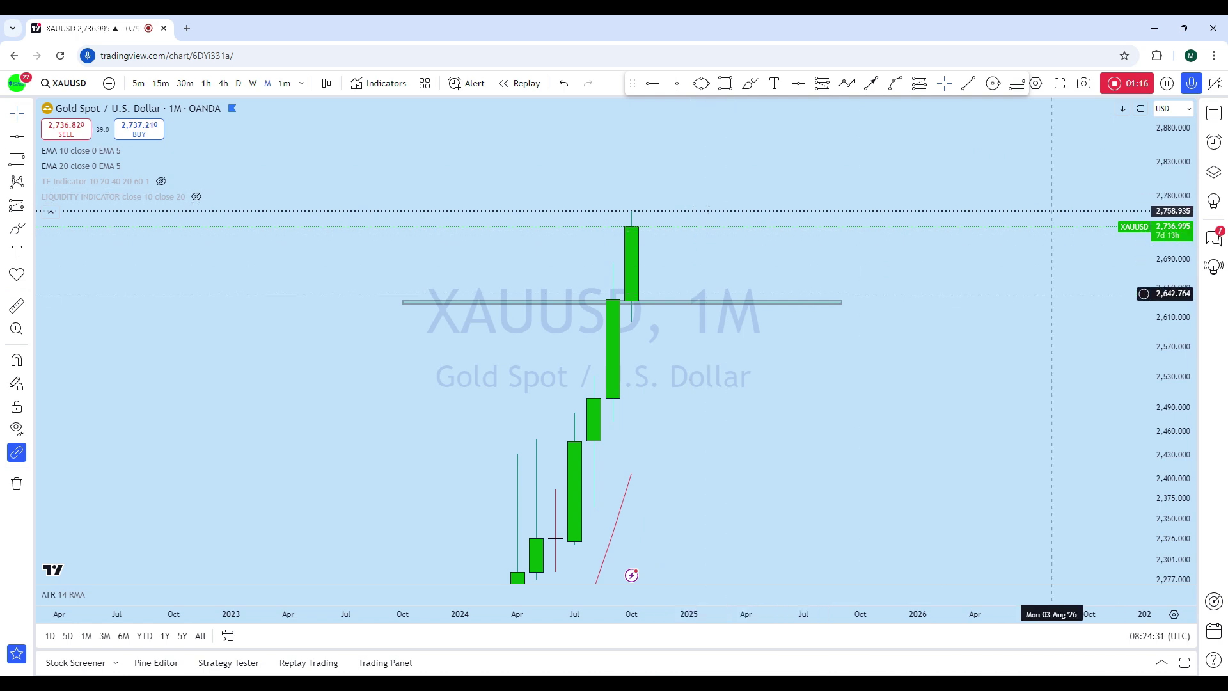
scroll(1119, 307, "up", 4)
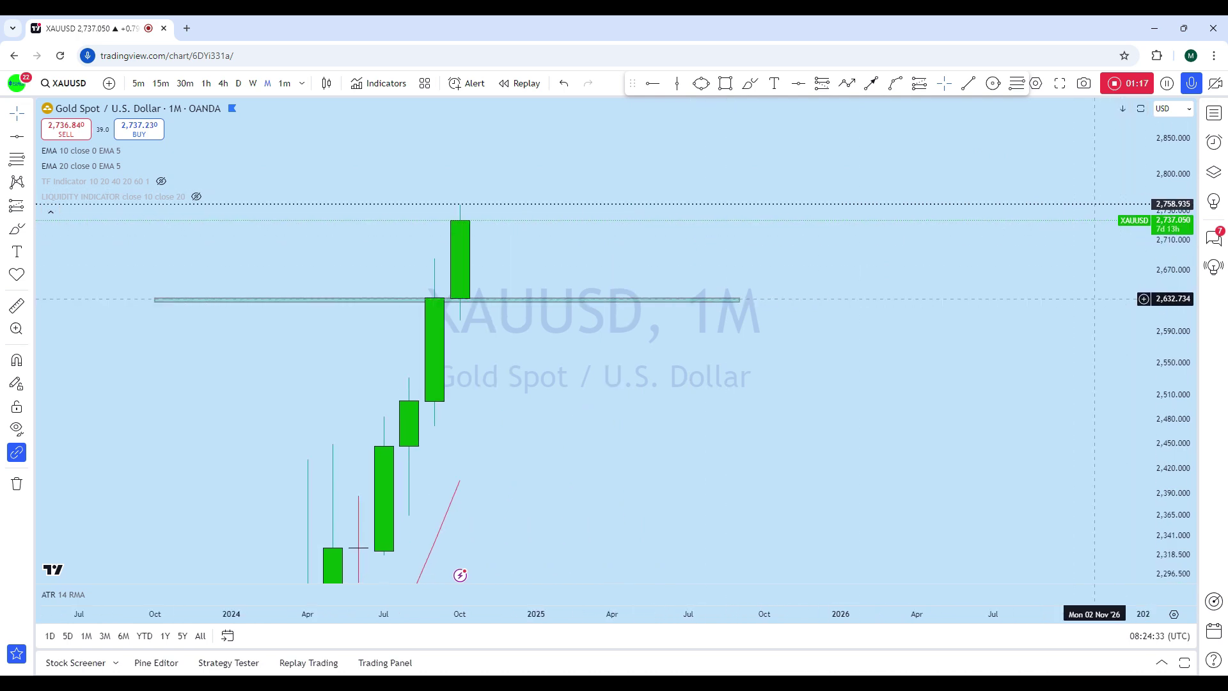
scroll(1090, 299, "down", 2)
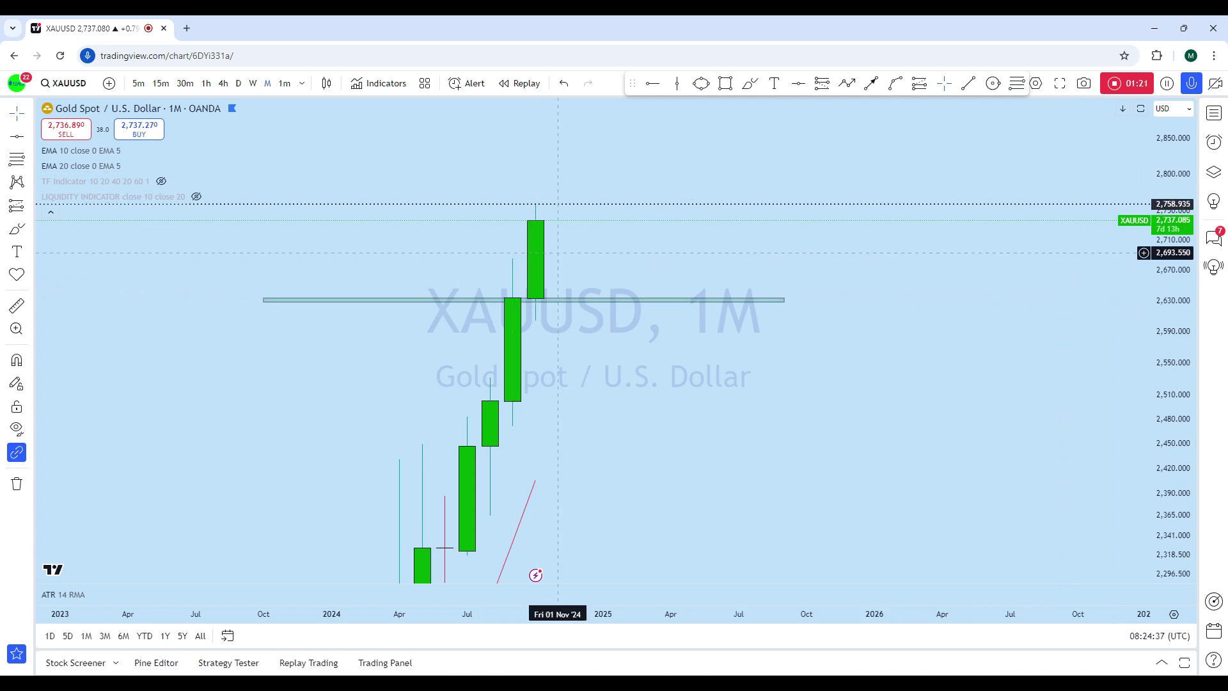
Sketch an upward Brush curve from the top of the October 2024 candle past the 2,758.935 line, and undo it.
left_click(751, 84)
left_click_drag(538, 221, 558, 186)
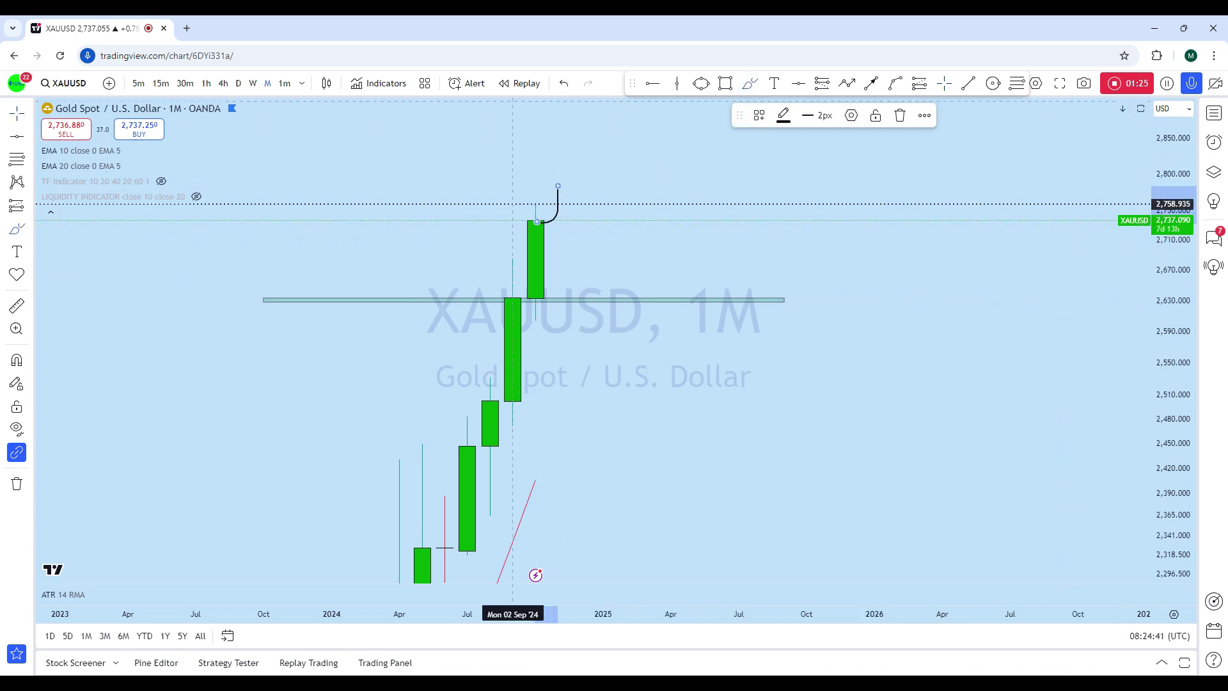
left_click(564, 83)
Switch the chart to the weekly timeframe and rescale it to show the uptrend from late 2023 to October 2024.
scroll(807, 241, "down", 2)
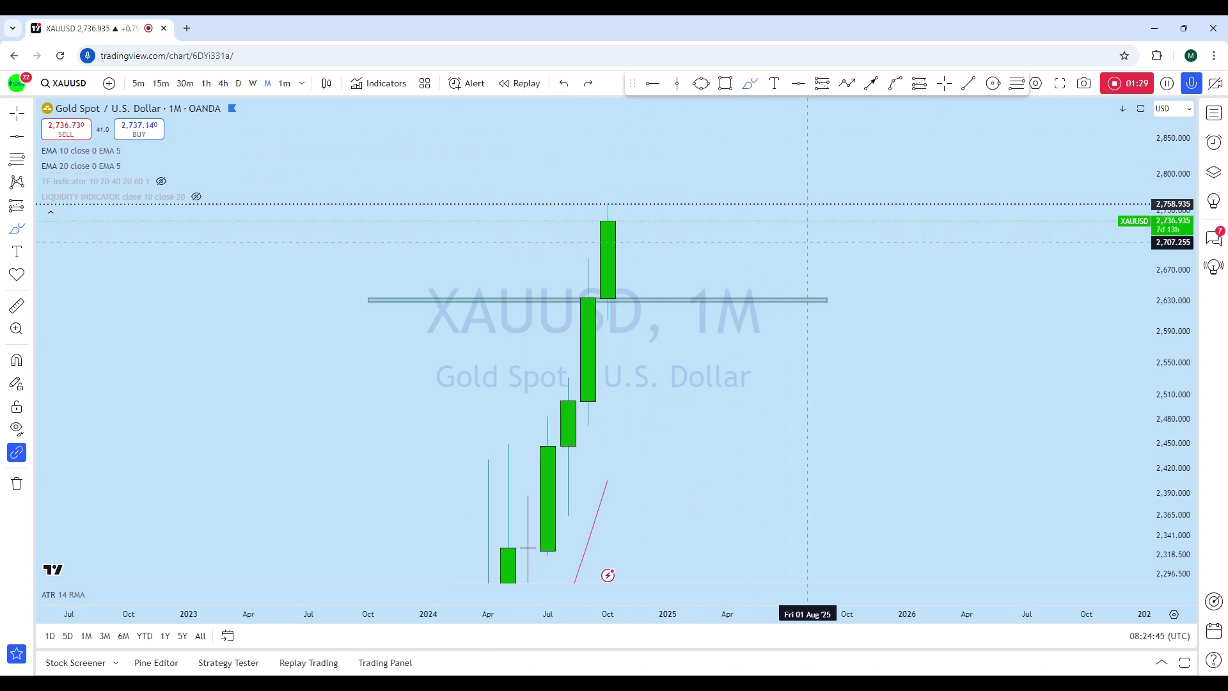
left_click(253, 84)
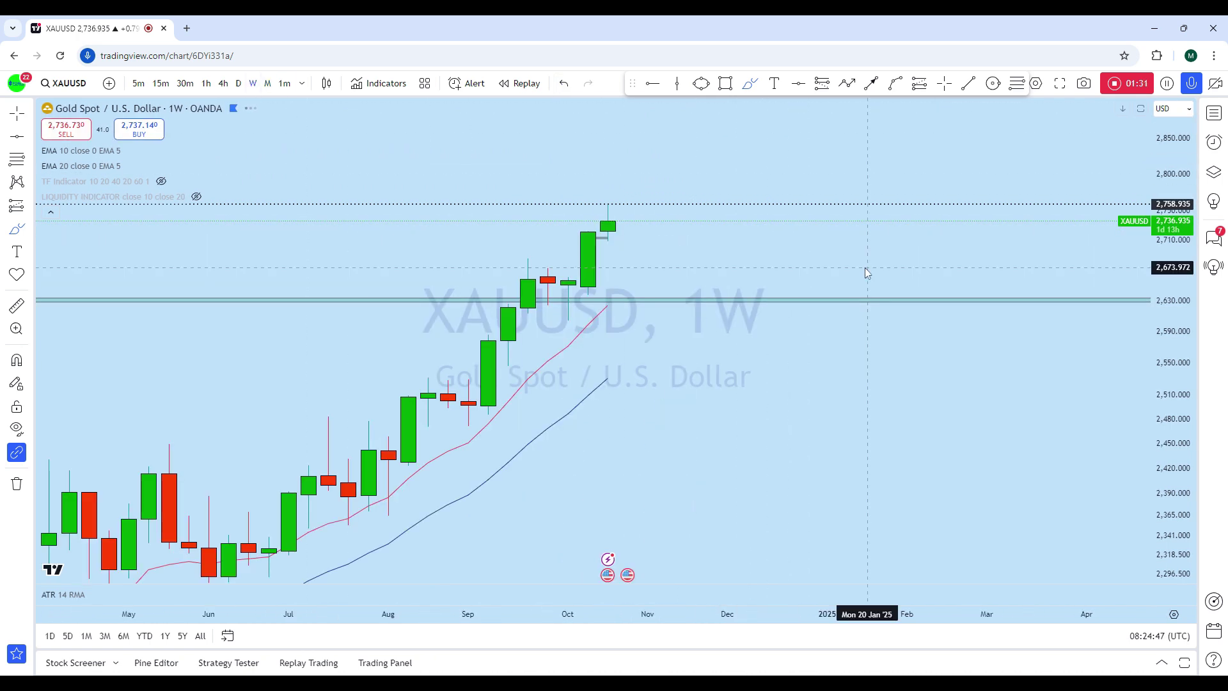
scroll(921, 285, "down", 2)
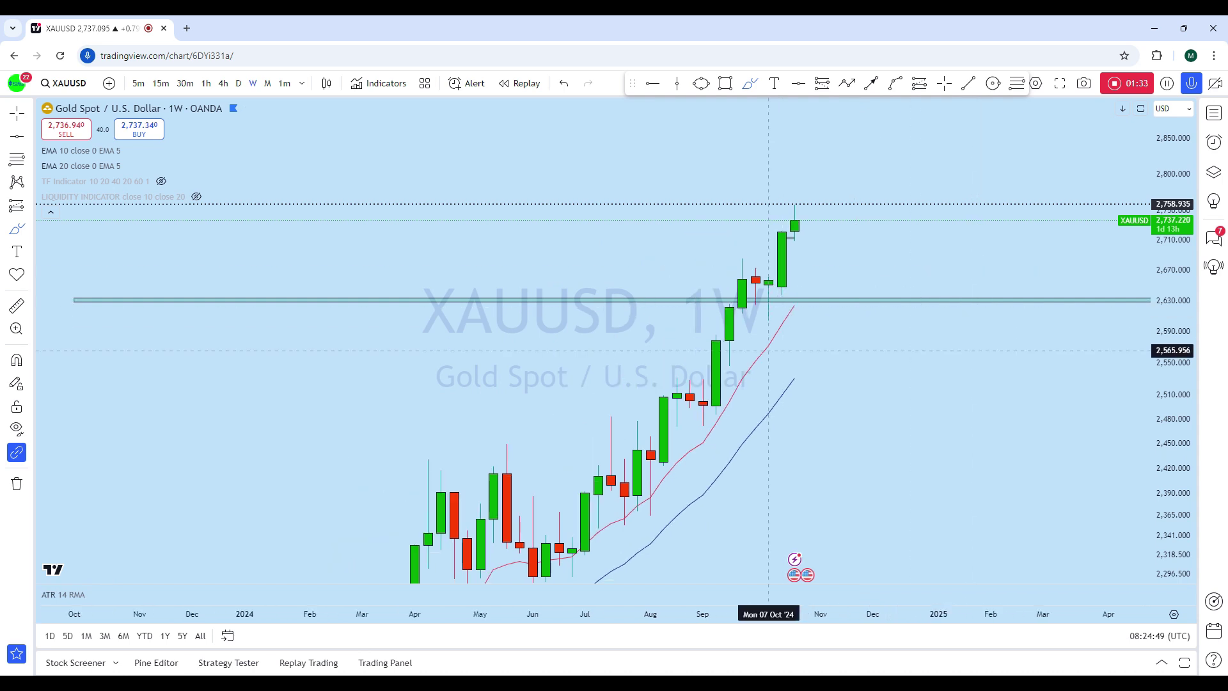
scroll(742, 358, "down", 3)
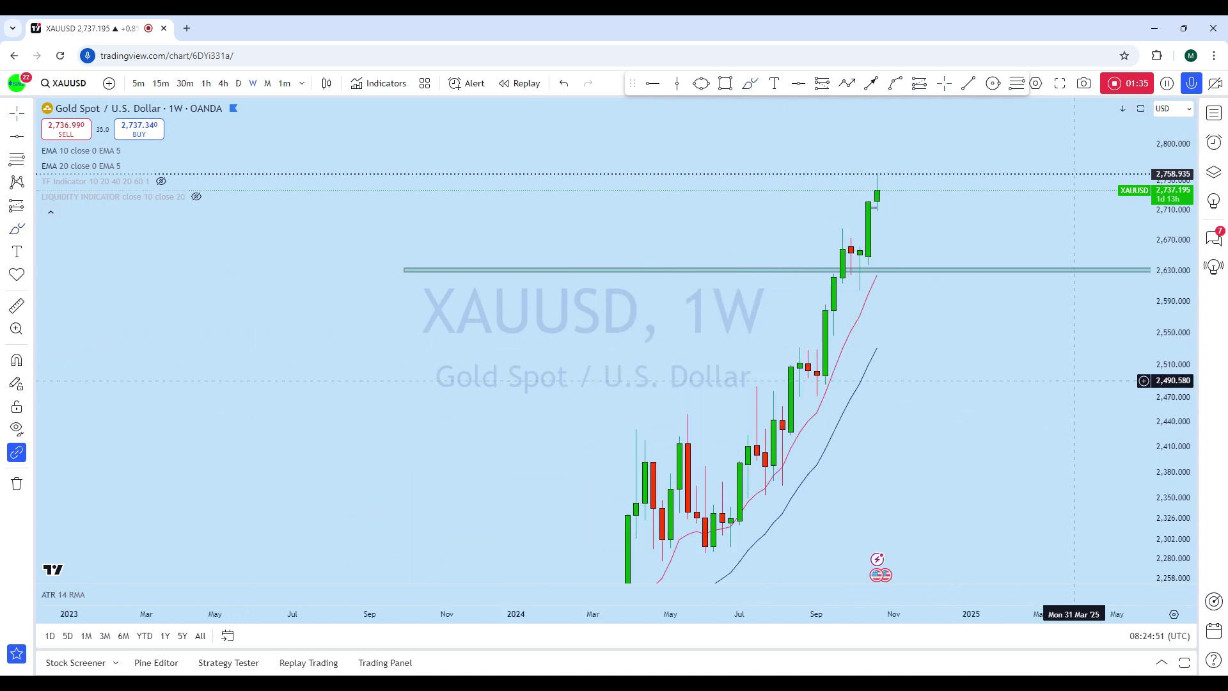
scroll(945, 480, "up", 3)
left_click_drag(921, 457, 834, 446)
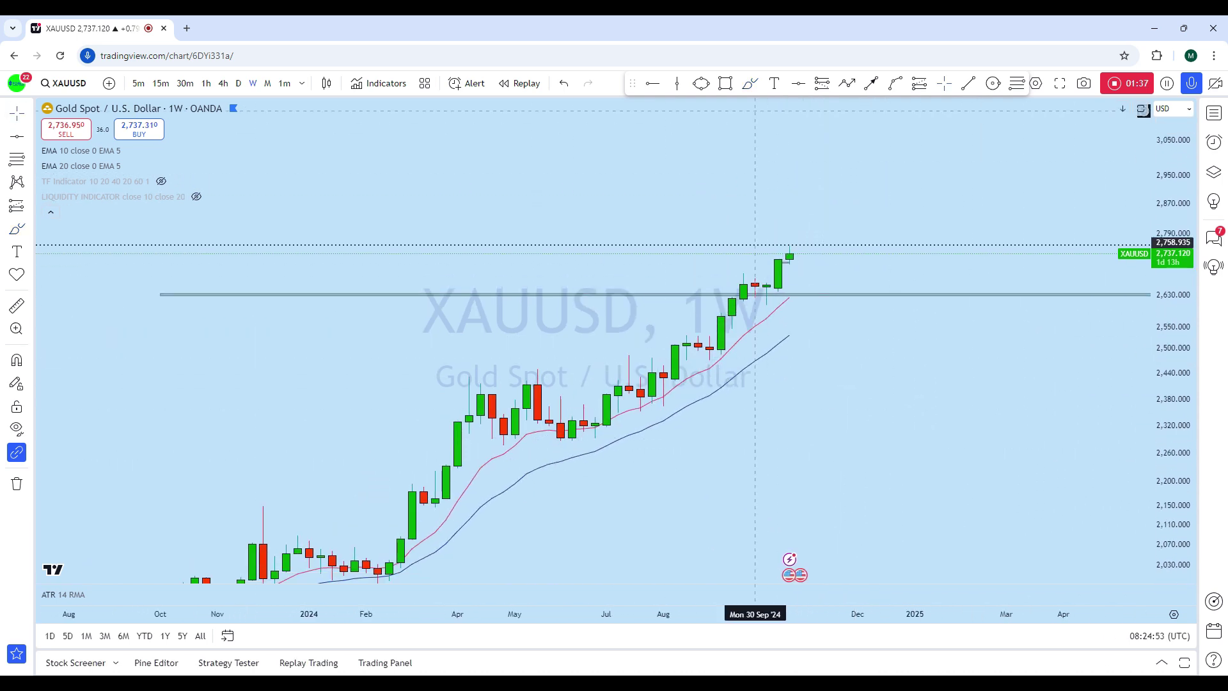
Sketch a zigzag Brush path over the May to August 2024 weekly swings, circle the August low, and undo the marks.
left_click(750, 83)
mouse_move(526, 383)
left_mouse_down()
mouse_move(548, 412)
mouse_move(628, 353)
mouse_move(651, 403)
left_mouse_up()
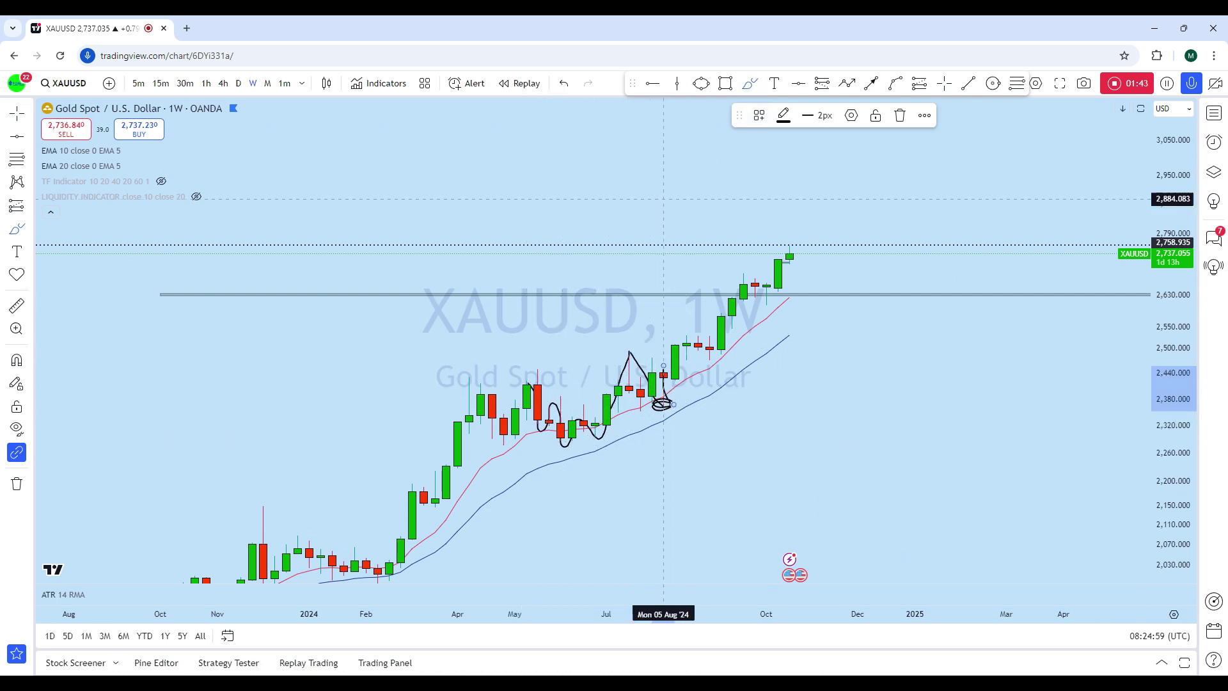
left_click(563, 84)
left_click(563, 84)
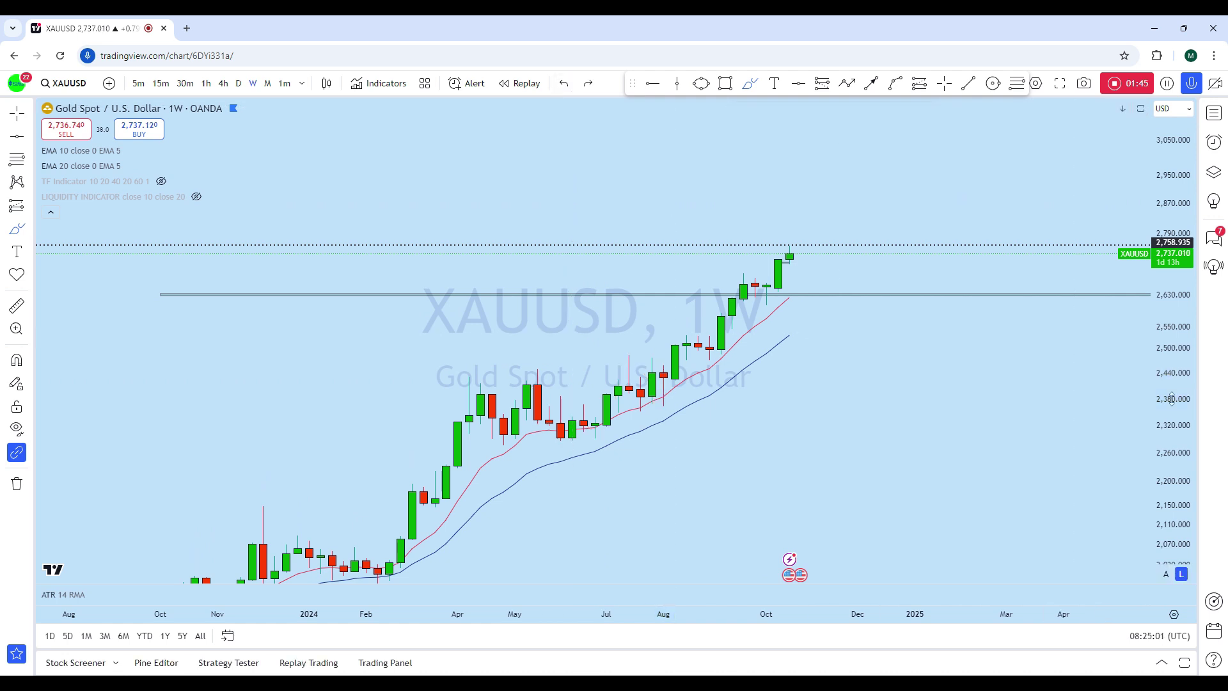
Make a short Brush mark beside the early August 2024 weekly candle and undo it.
left_click_drag(1172, 399, 1170, 268)
scroll(1087, 377, "up", 2)
mouse_move(547, 452)
left_mouse_down()
mouse_move(561, 442)
mouse_move(562, 391)
left_mouse_up()
left_click(564, 84)
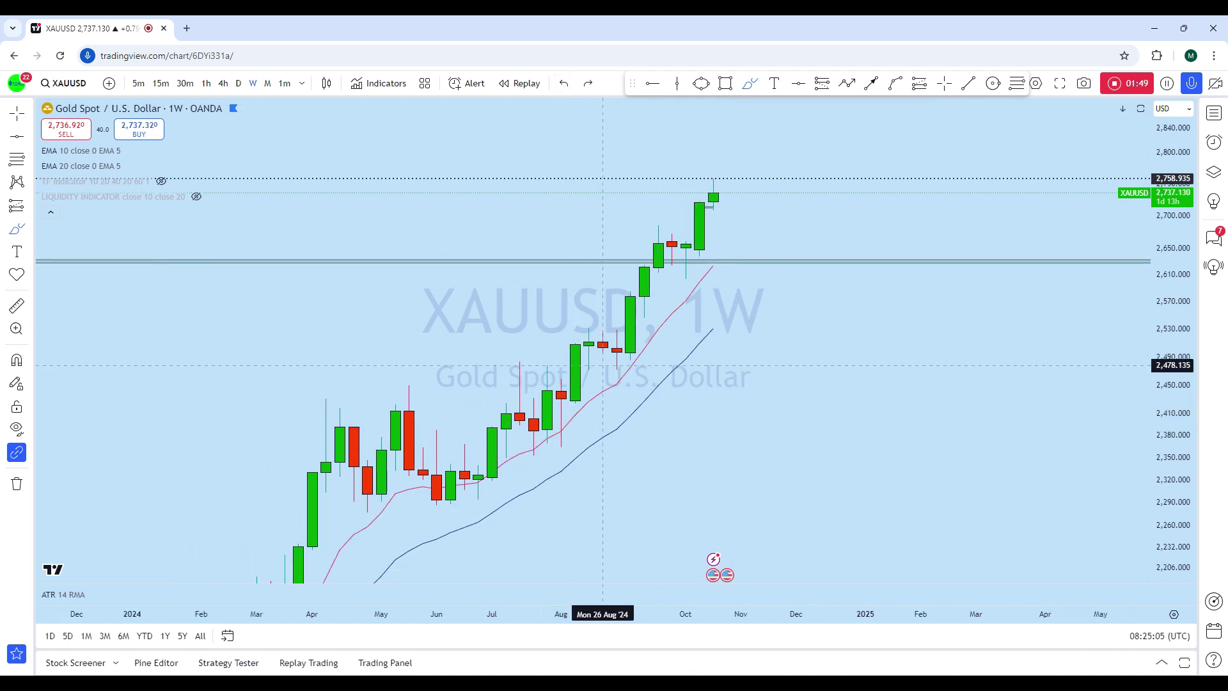
Outline the August–September and early October 2024 weekly pullbacks with Brush lines, sketch the upward moves after them, and undo all marks.
left_click_drag(576, 332, 644, 354)
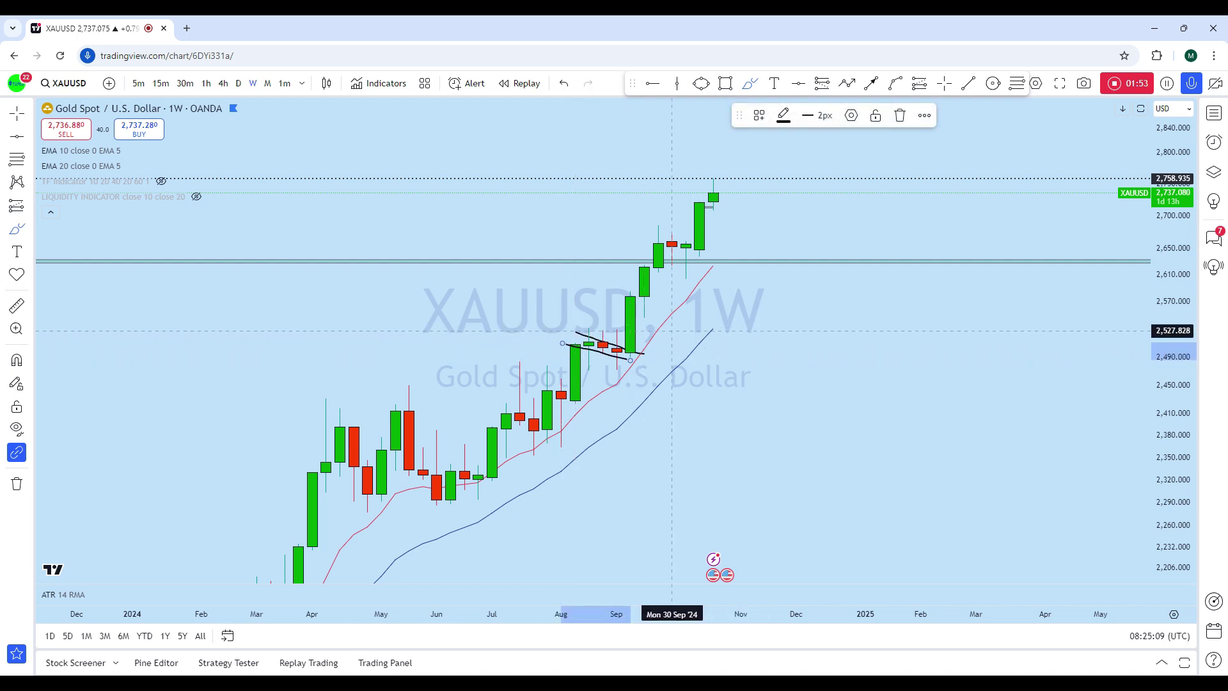
left_click_drag(564, 316, 624, 333)
left_click_drag(648, 243, 713, 250)
mouse_move(630, 358)
left_mouse_down()
mouse_move(659, 246)
mouse_move(727, 158)
left_mouse_up()
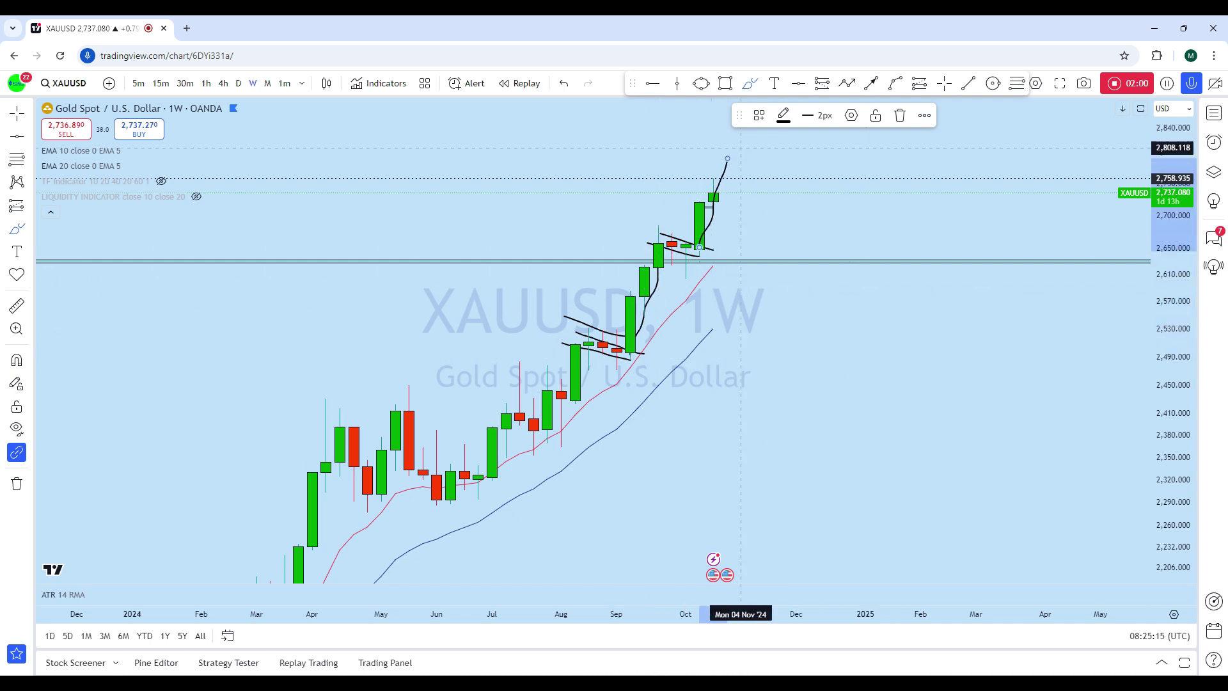
left_click(565, 84)
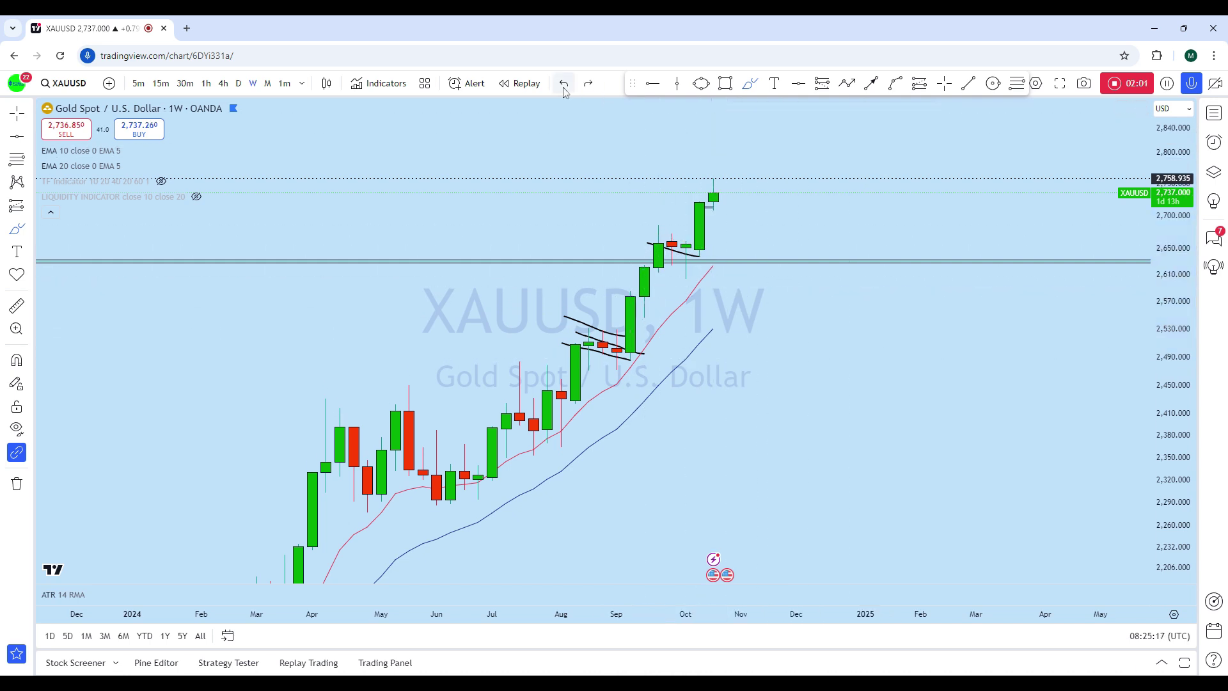
left_click(564, 84)
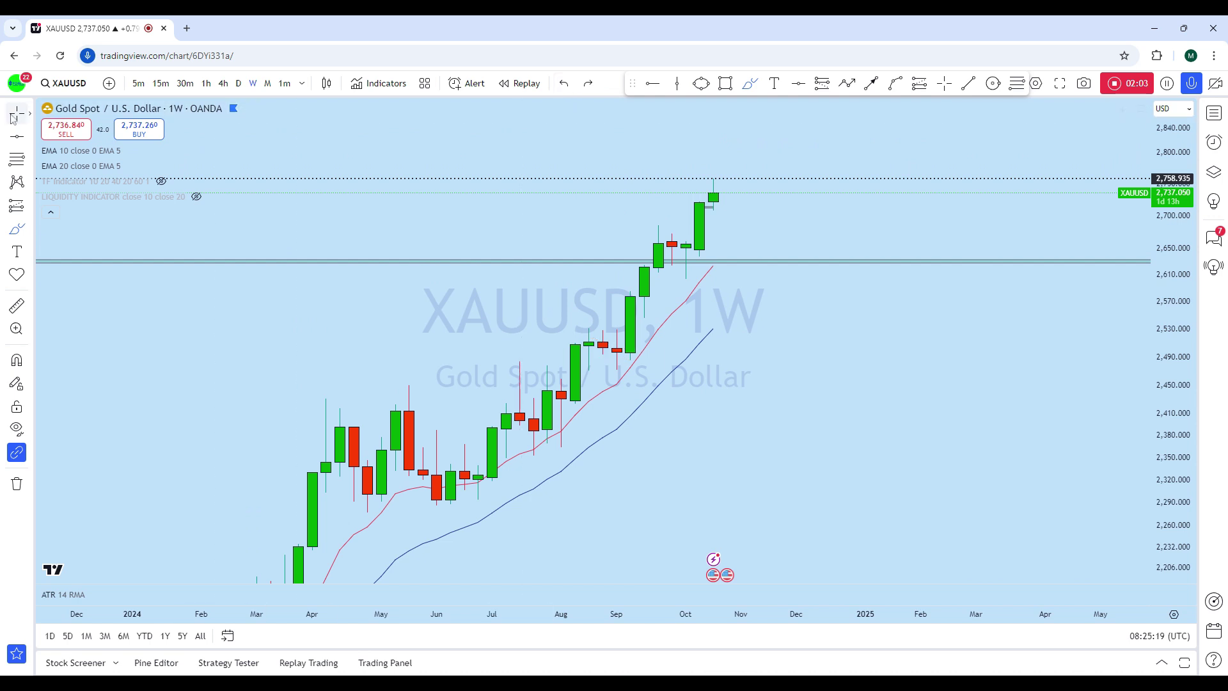
Return to the normal cursor and switch the chart to the daily timeframe.
left_click_drag(851, 144, 818, 239)
scroll(1105, 336, "down", 3)
left_click_drag(1161, 474, 1160, 162)
scroll(717, 177, "up", 4)
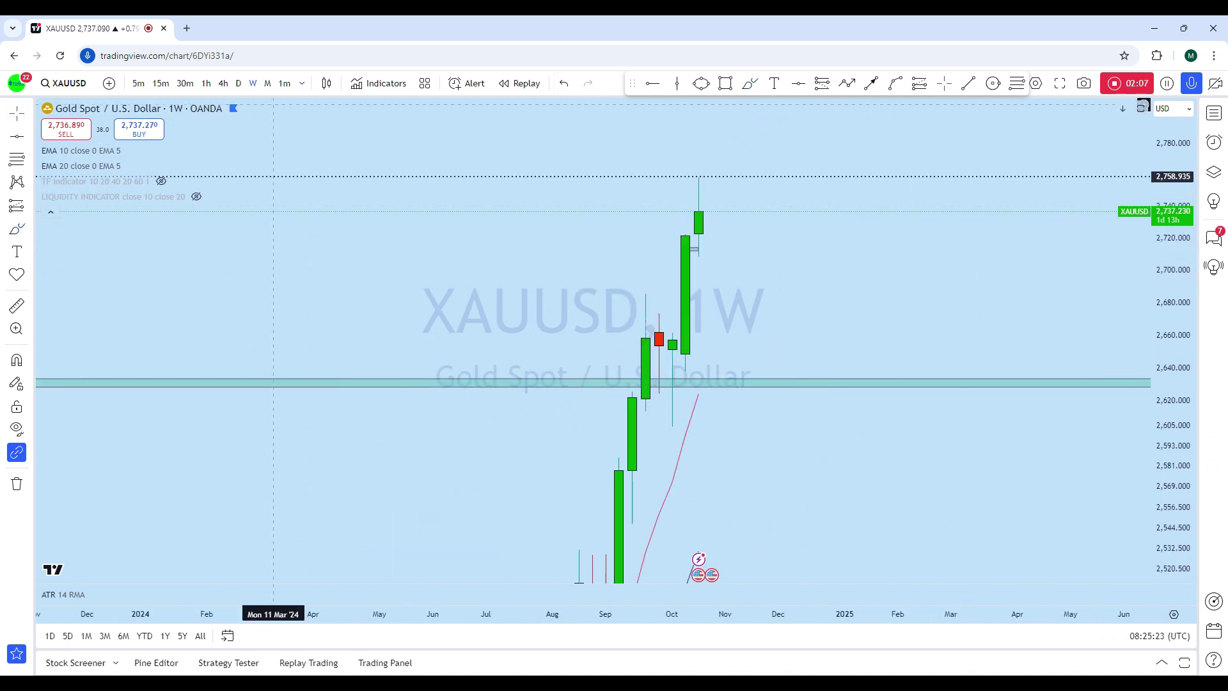
left_click(239, 84)
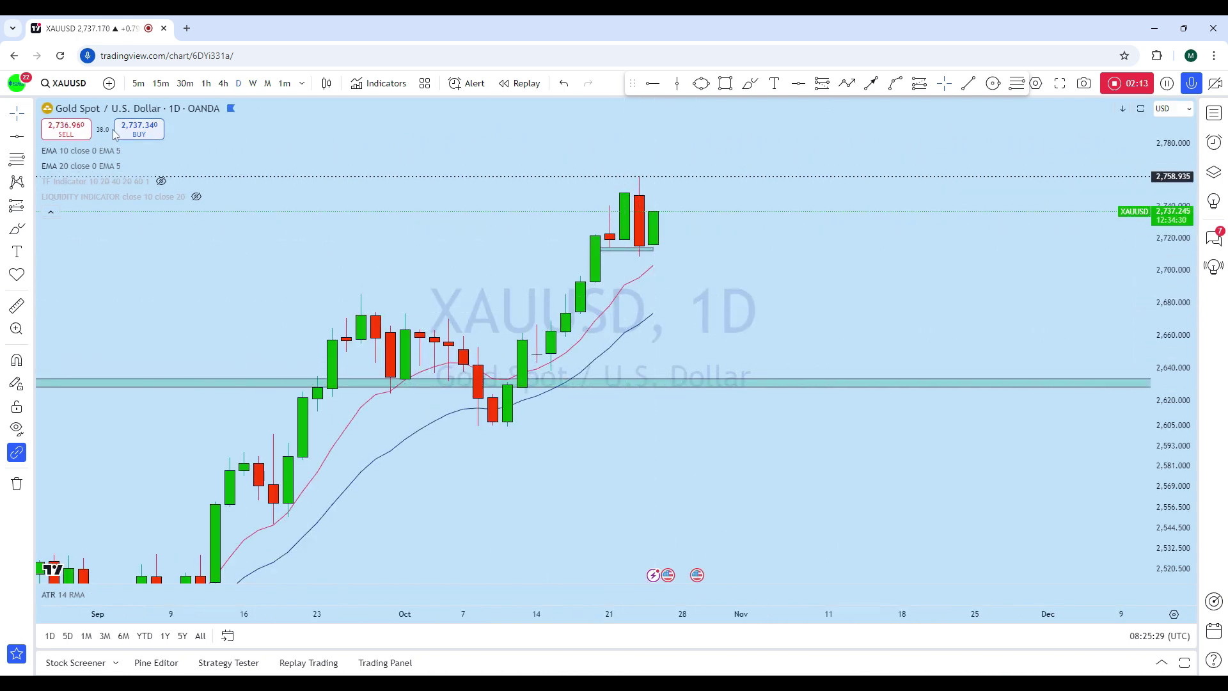
Extend the small green zone beneath the latest daily candles to 6 November 2024, spanning 2,715.838 to 2,714.365.
left_click(30, 114)
left_click_drag(783, 143, 765, 213)
scroll(1010, 281, "down", 4)
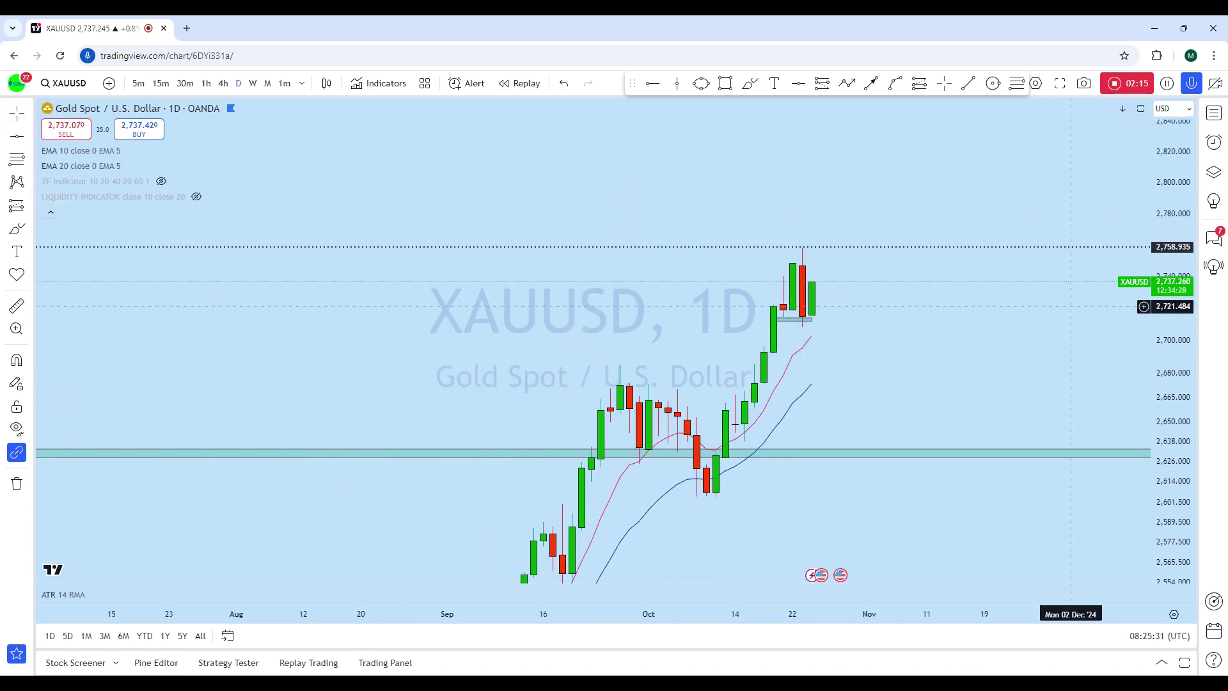
scroll(823, 286, "up", 3)
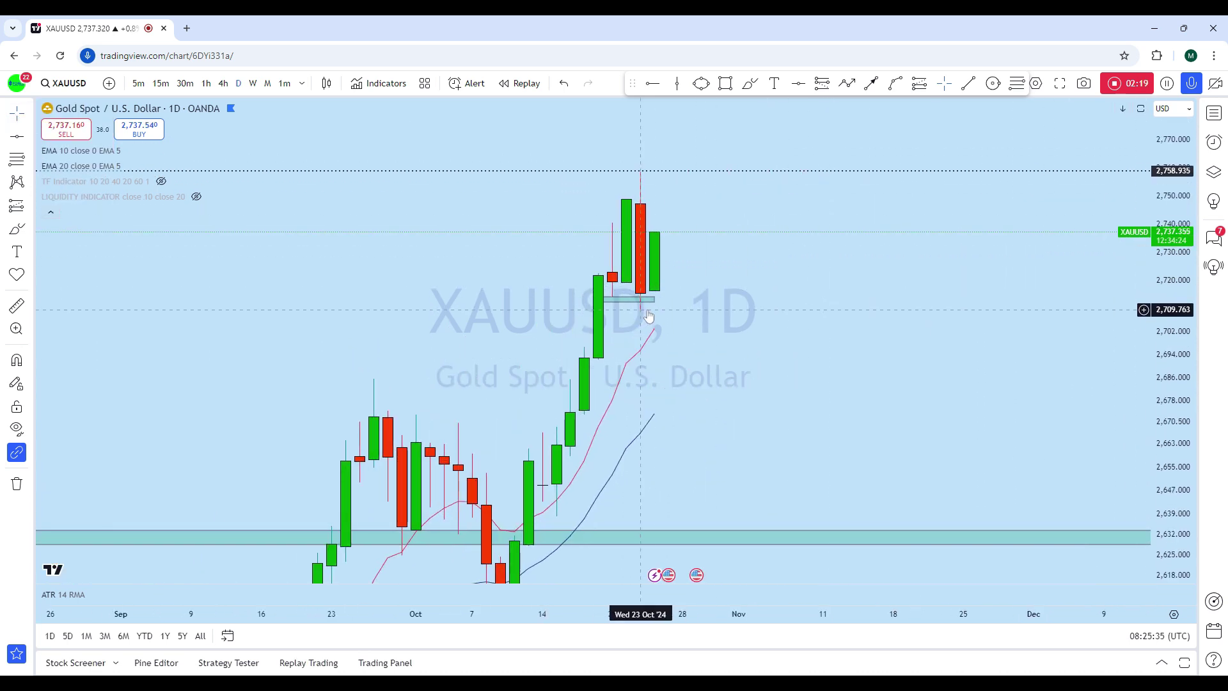
left_click_drag(656, 300, 781, 294)
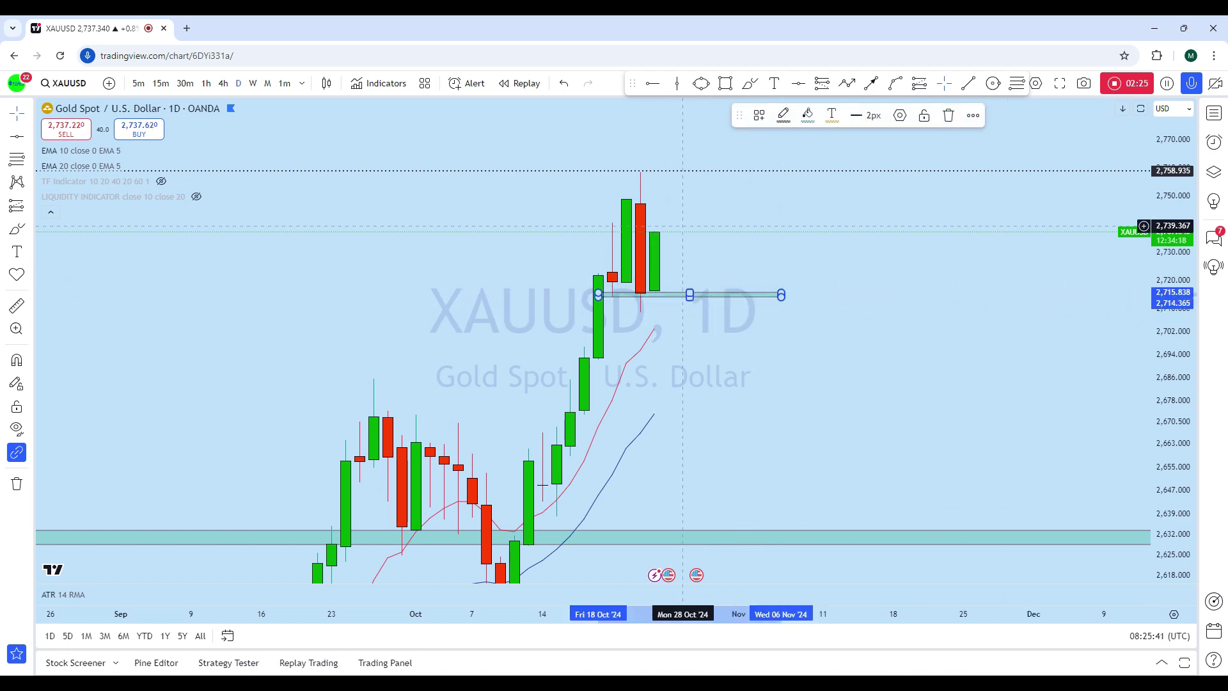
Sketch Brush marks at the top of the latest daily candle and towards the 2,758.935 line, and undo them.
left_click(750, 84)
left_click_drag(655, 225, 668, 243)
mouse_move(669, 175)
left_mouse_down()
mouse_move(680, 170)
mouse_move(655, 187)
left_mouse_up()
left_click(565, 84)
Draw a rectangle zone from 2,749.839 to 2,747.331 across the recent daily highs, spanning 10 October to 12 November 2024.
scroll(729, 174, "up", 1)
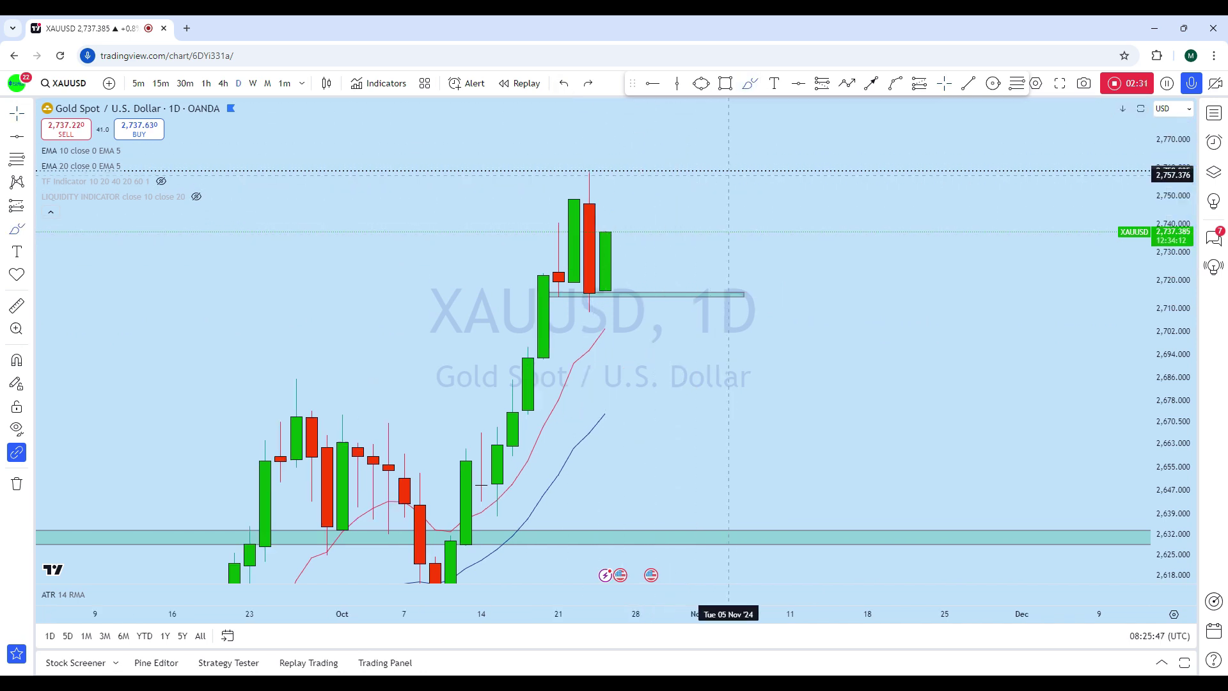
left_click(726, 84)
left_click_drag(451, 206, 806, 198)
left_click(806, 199)
left_click_drag(884, 243, 896, 260)
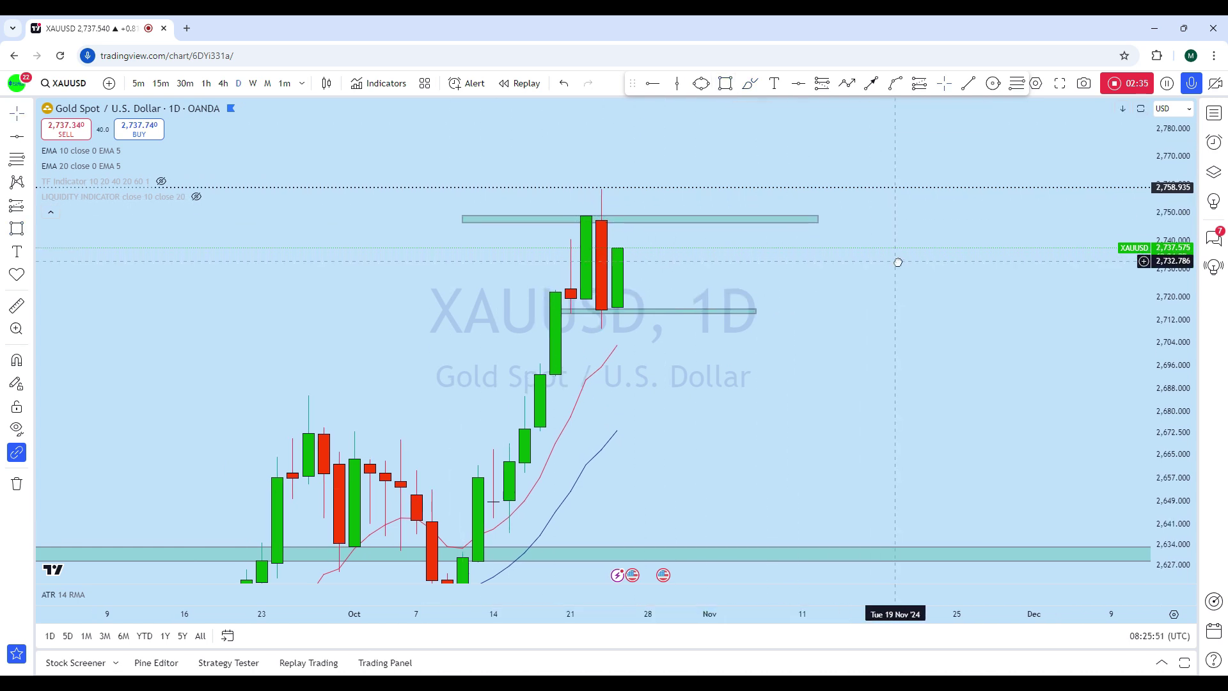
left_click(620, 221)
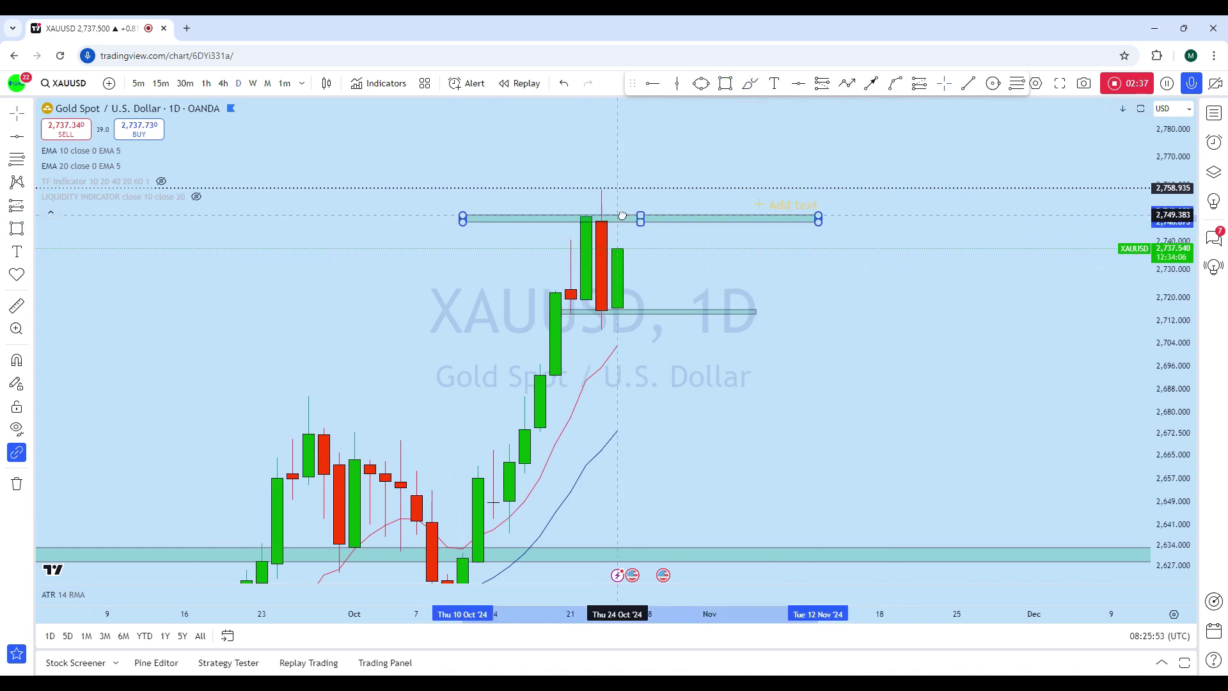
Switch the chart to the 4-hour timeframe.
scroll(987, 340, "down", 3)
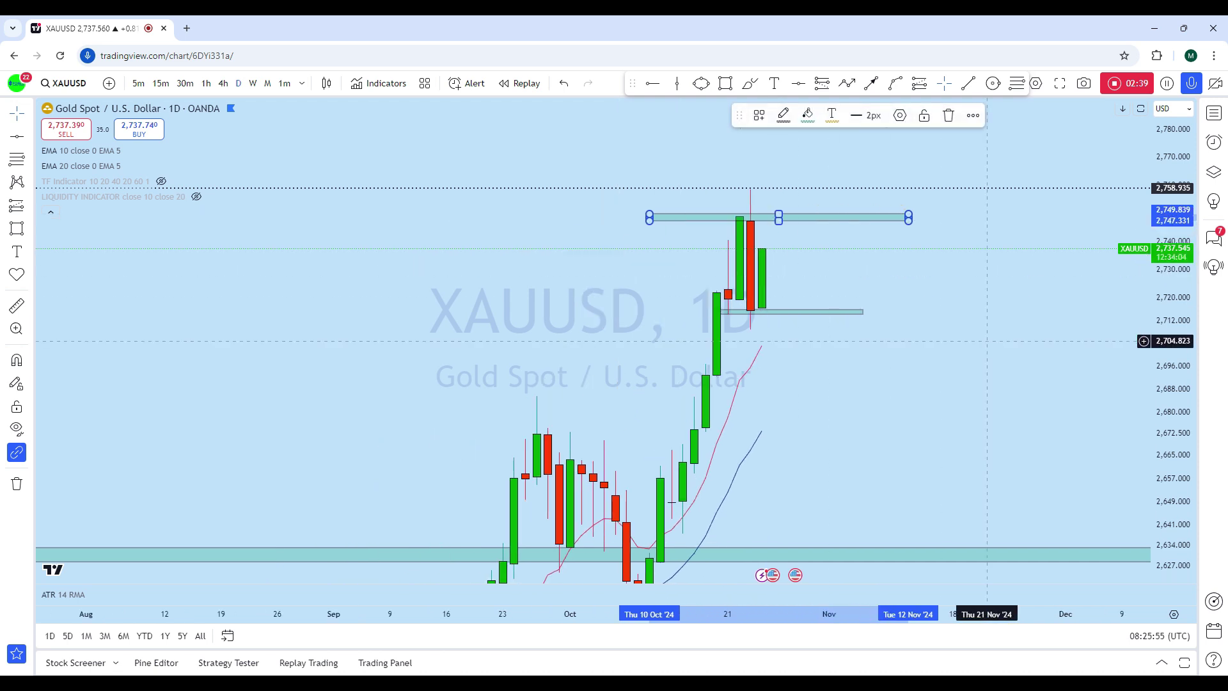
scroll(987, 340, "up", 1)
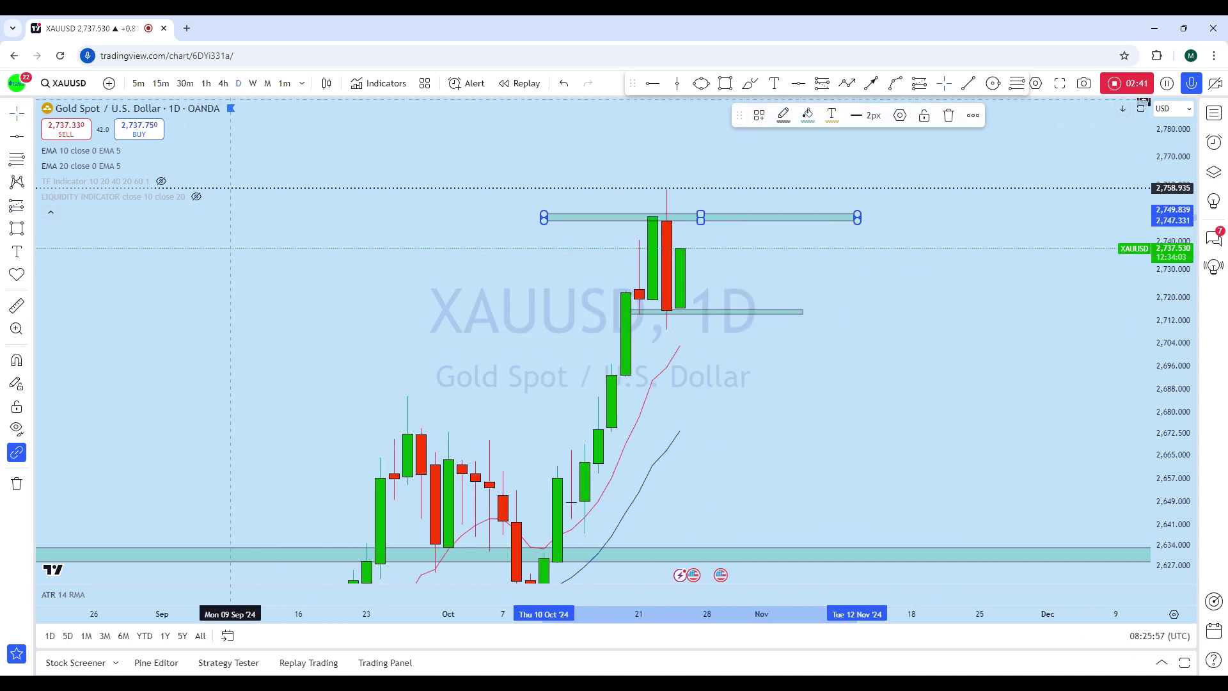
left_click(223, 83)
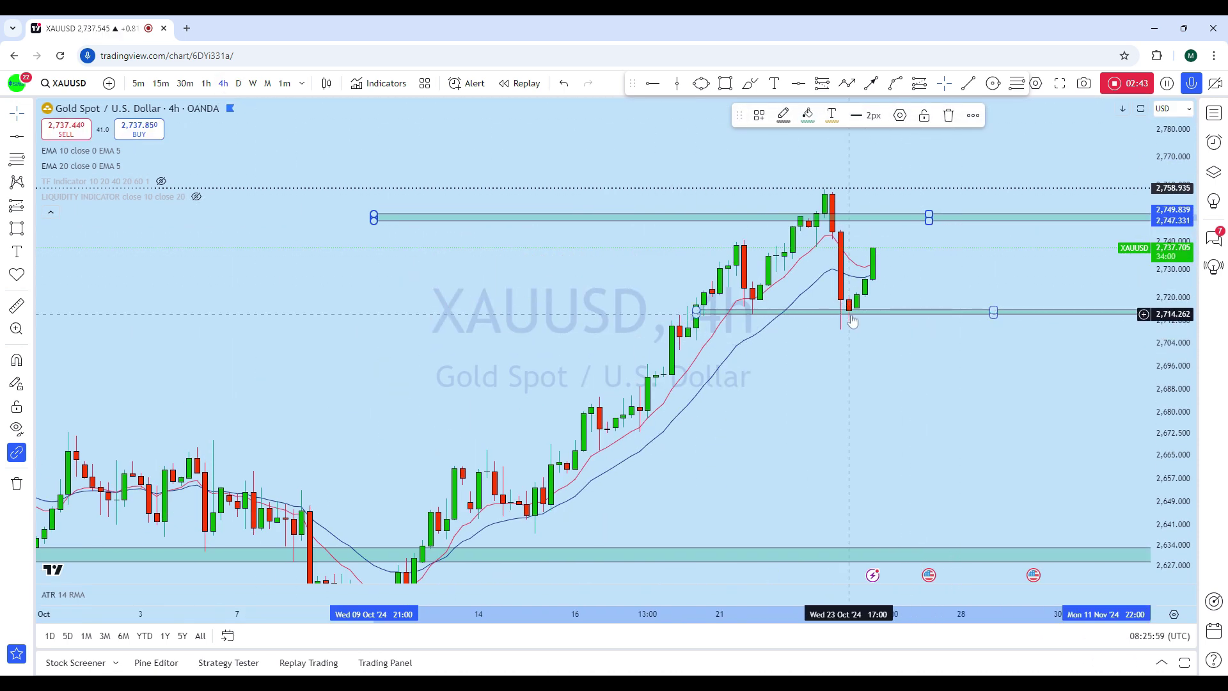
Draw a Brush stroke down the 4-hour drop from the 2,758.935 high to the lower green zone, and undo it.
left_click(749, 83)
left_click_drag(825, 189, 857, 326)
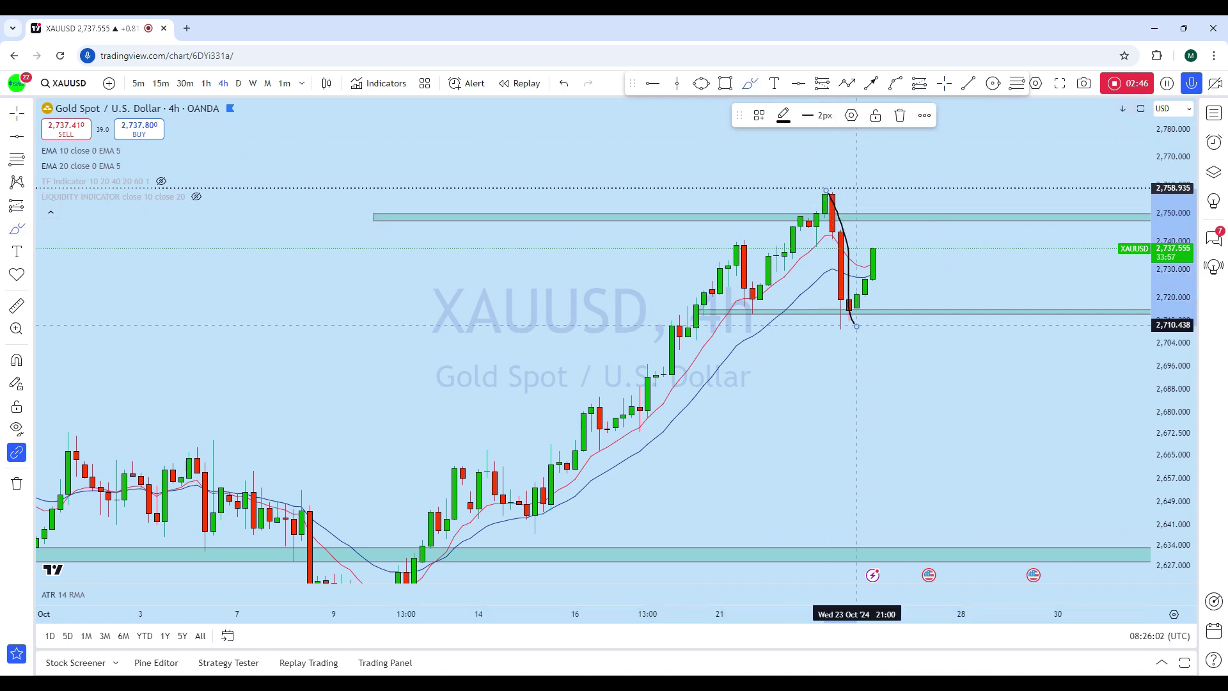
left_click(572, 85)
Underline the lower green zone with the Brush, circle the 23 October low, sketch a rise above 2,758.935, and undo the marks.
left_click(752, 84)
mouse_move(746, 318)
left_mouse_down()
mouse_move(905, 318)
mouse_move(891, 227)
mouse_move(921, 150)
left_mouse_up()
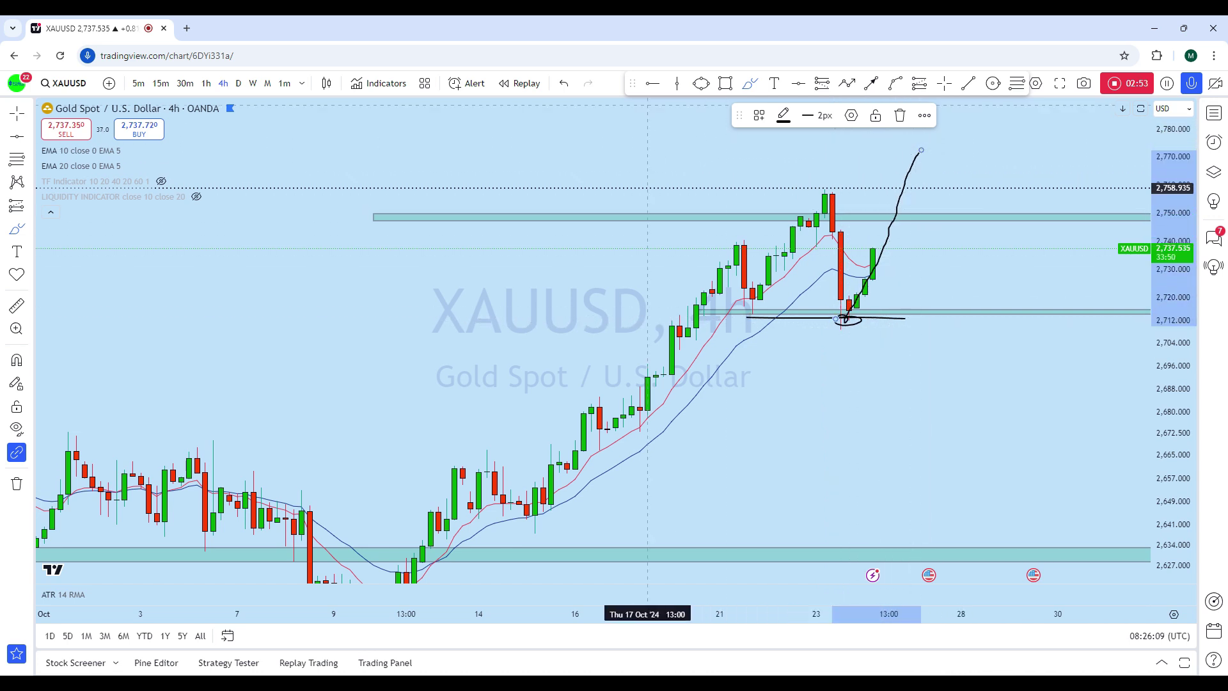
double_click(569, 88)
Sketch a rising Brush arrow from the 23 October low past the 2,758.935 line, and undo the sketch.
mouse_move(825, 180)
left_mouse_down()
mouse_move(856, 321)
mouse_move(903, 173)
left_mouse_up()
left_click(565, 84)
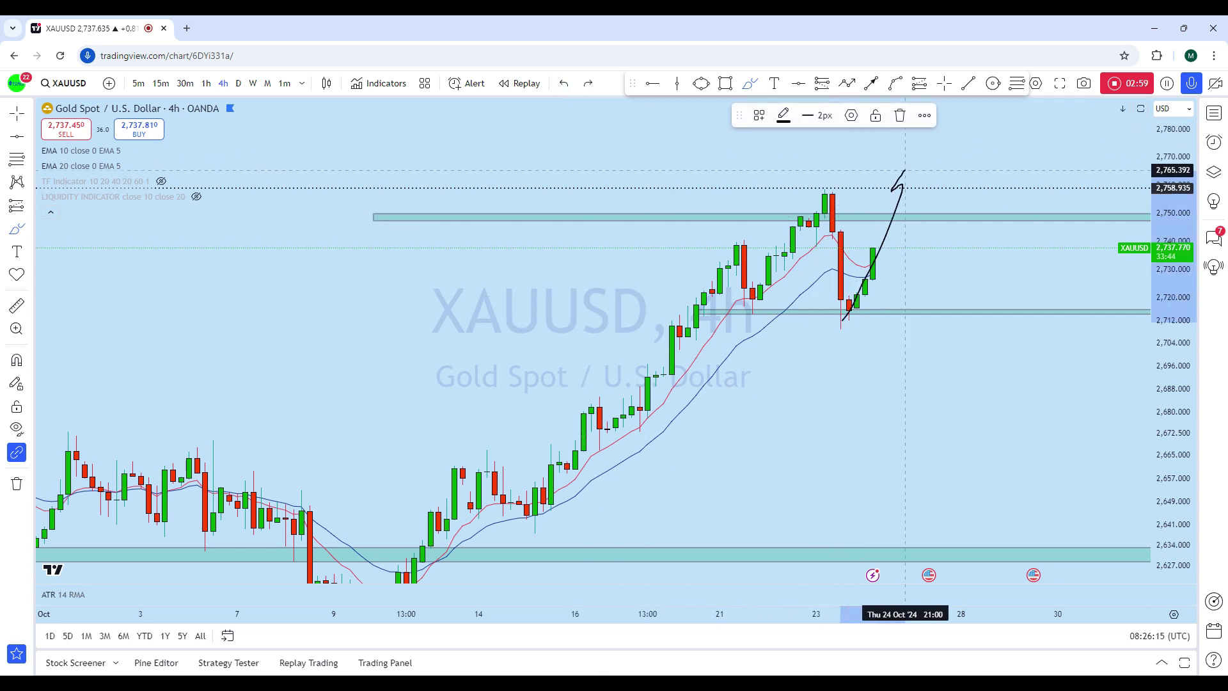
left_click(563, 83)
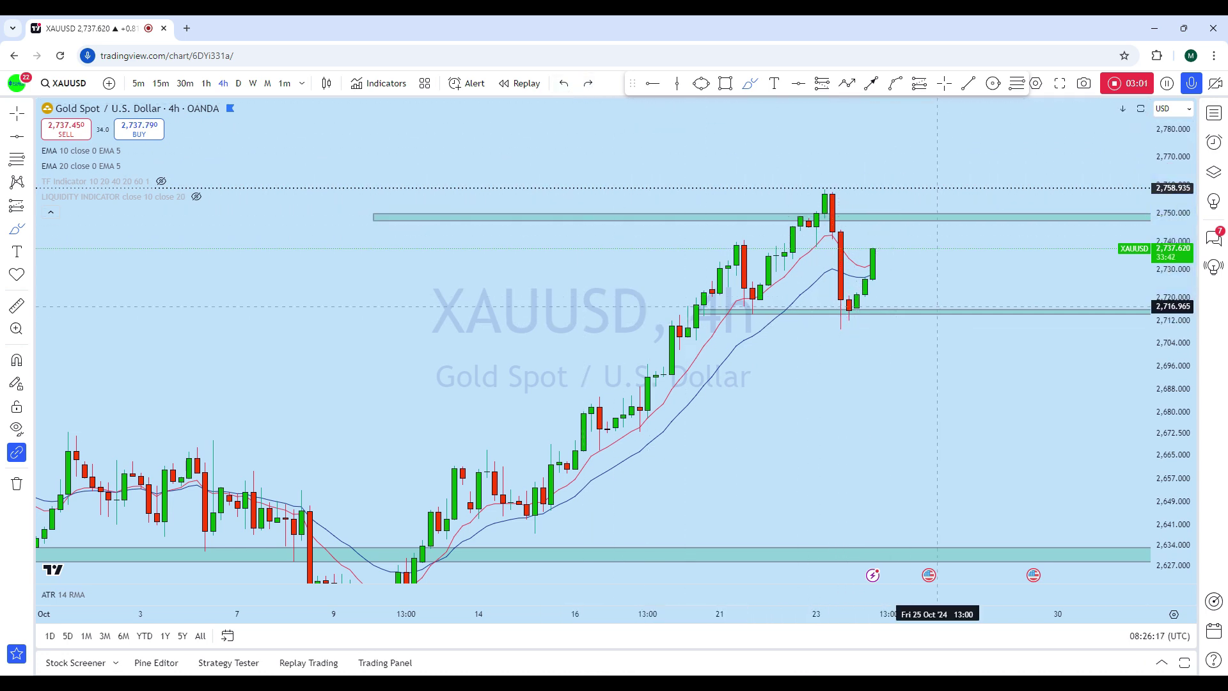
Place a horizontal line at 2,748.471 inside the upper green zone and delete that zone's rectangle.
scroll(938, 308, "up", 2)
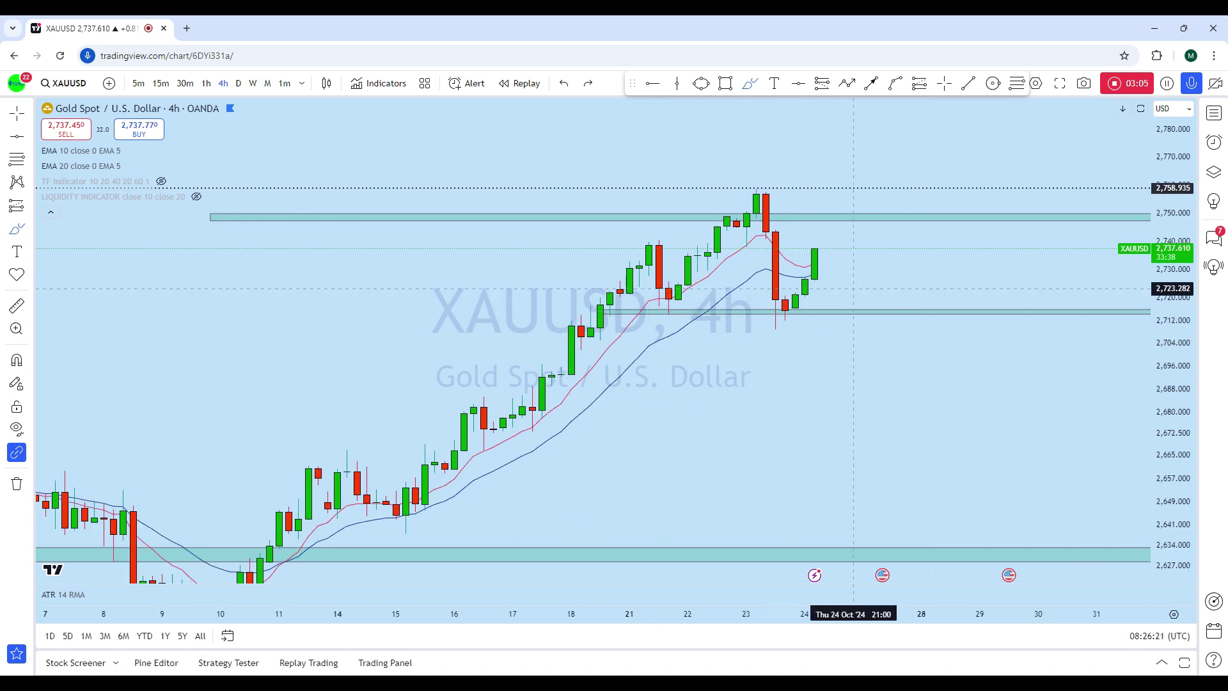
left_click(800, 85)
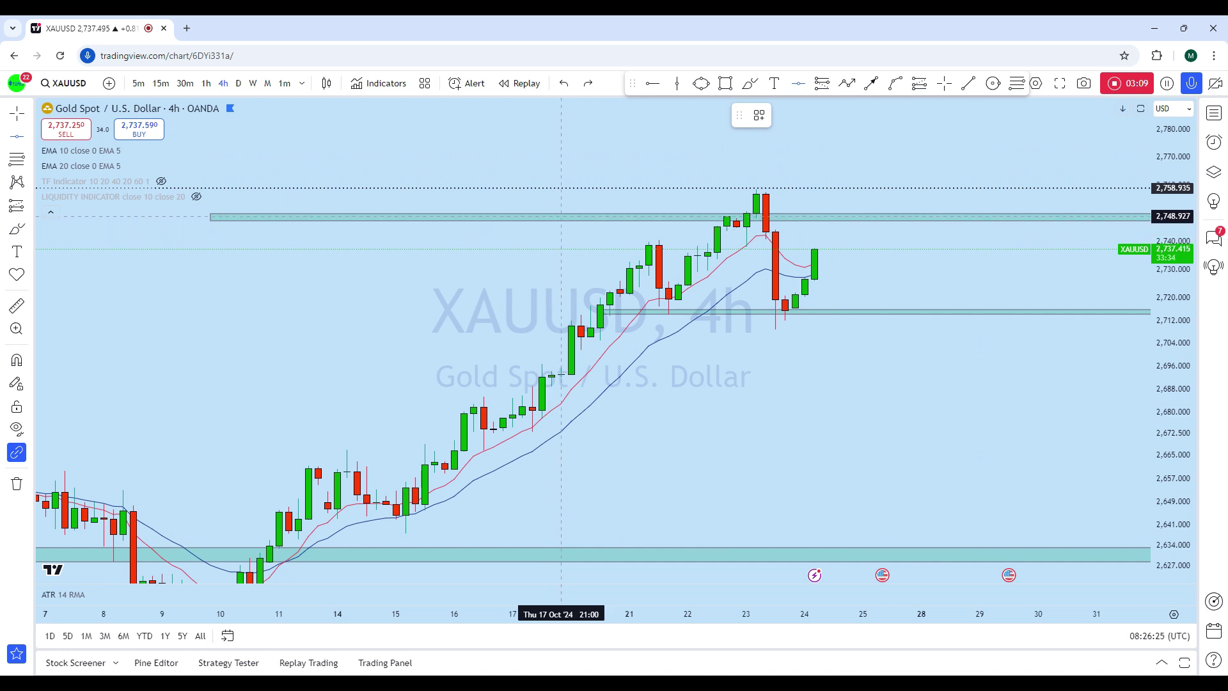
left_click(562, 217)
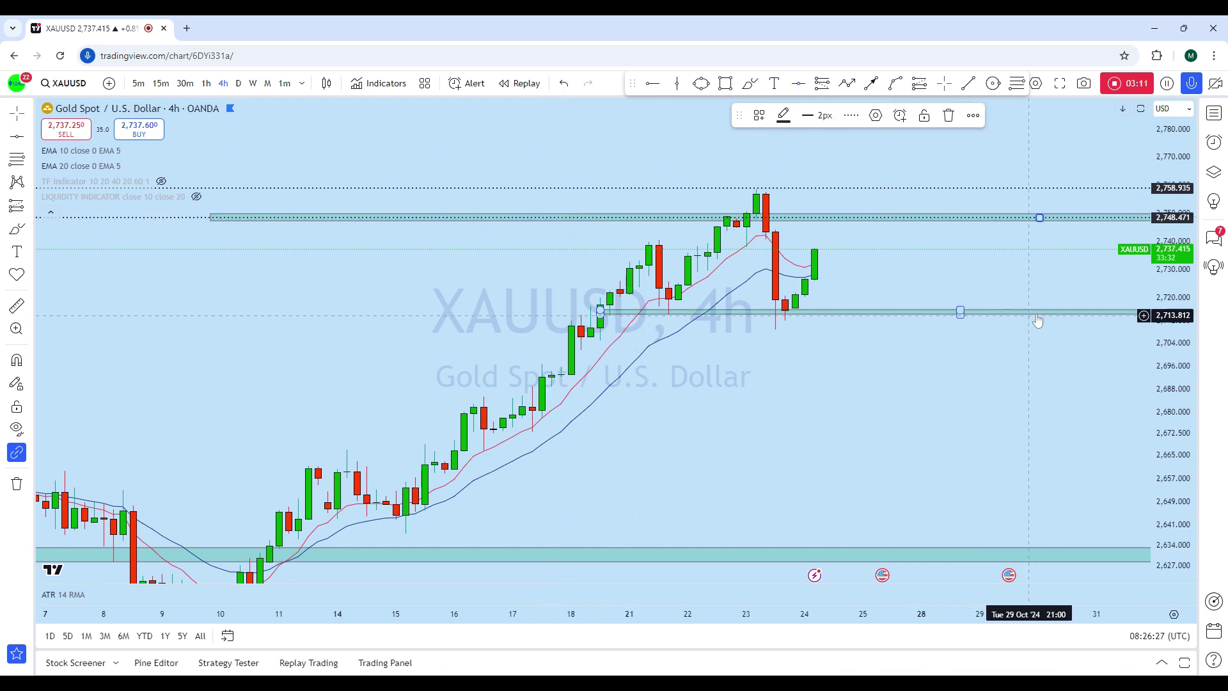
left_click(1029, 228)
key("Delete")
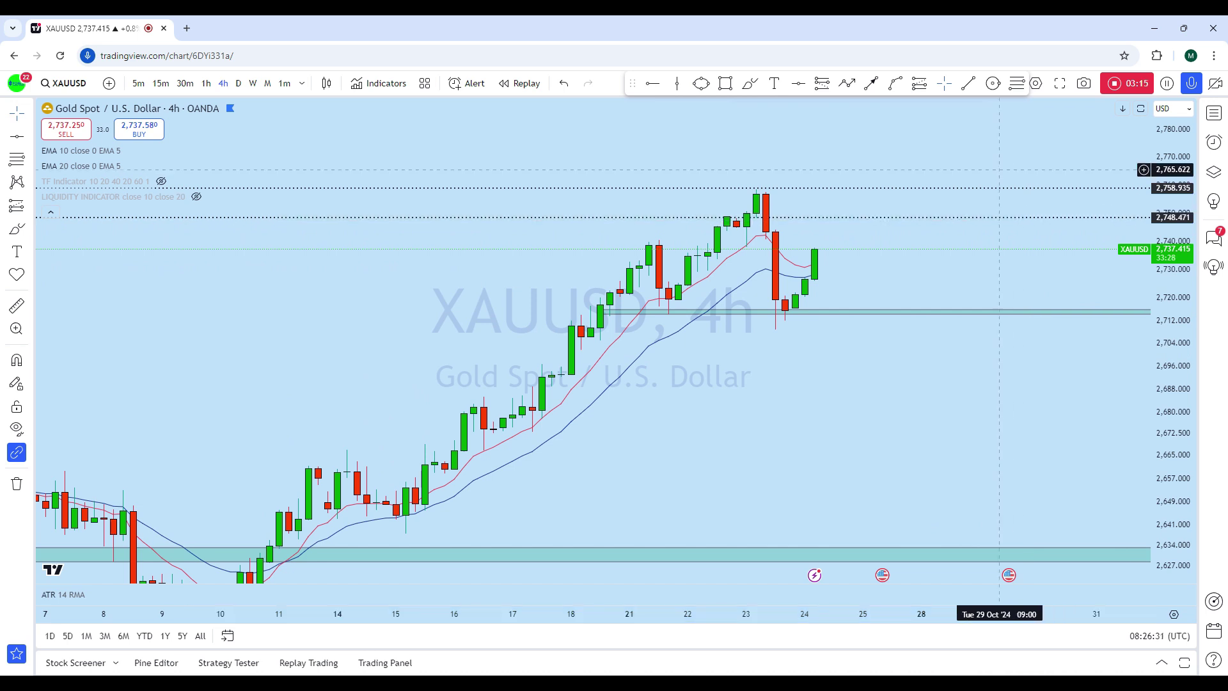
Switch the chart to the 15-minute timeframe and rescale it to show price action from 22 to 24 October.
scroll(1105, 356, "down", 3)
left_click_drag(1167, 483, 1165, 323)
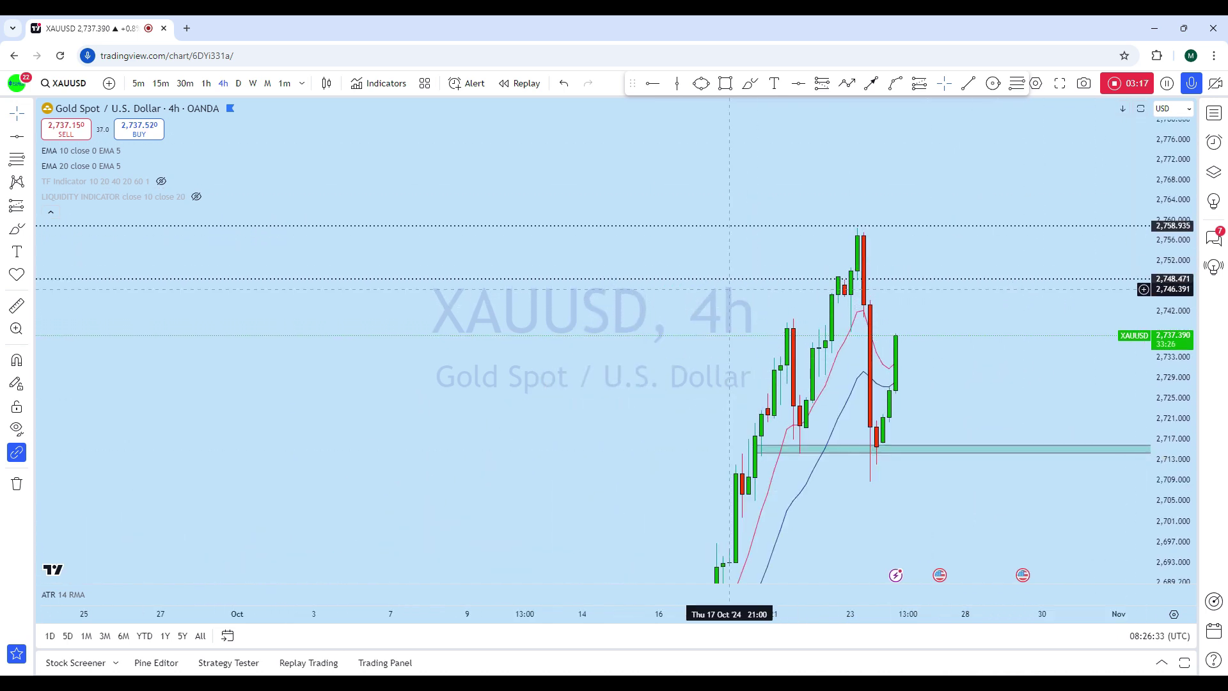
scroll(768, 292, "up", 2)
left_click(160, 84)
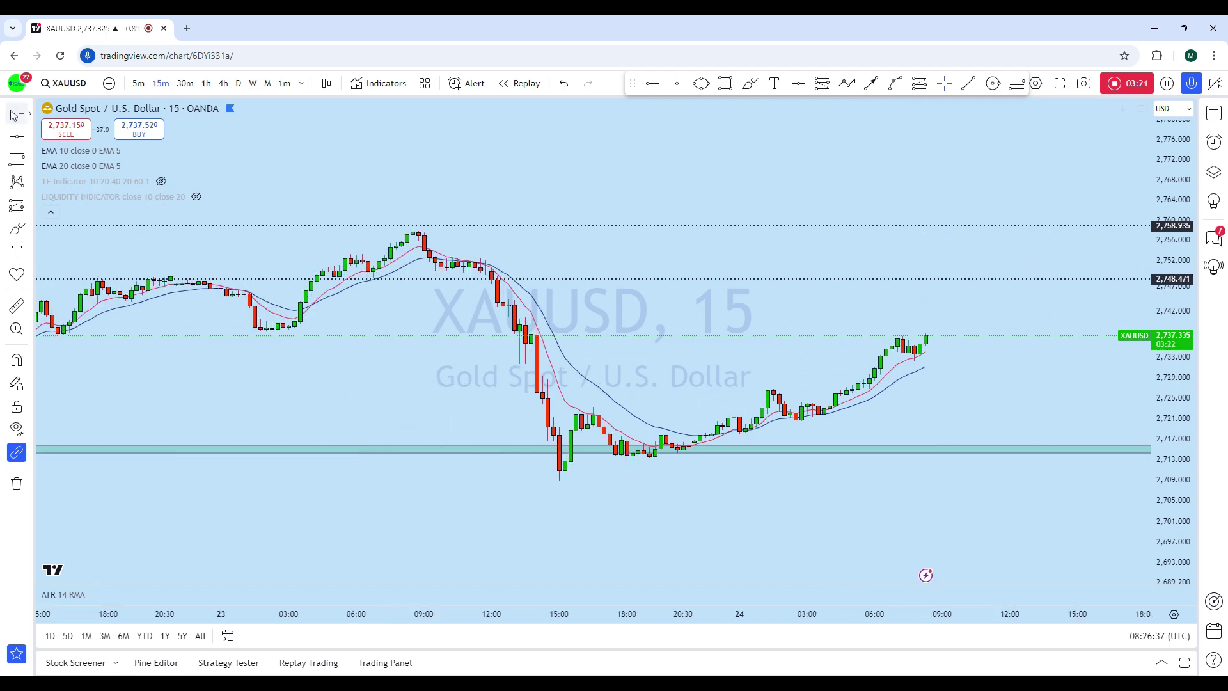
scroll(951, 228, "down", 3)
left_click_drag(1168, 470, 1164, 235)
scroll(972, 301, "up", 5)
left_click_drag(937, 339, 947, 305)
left_click_drag(1167, 294, 1163, 396)
scroll(1040, 334, "down", 3)
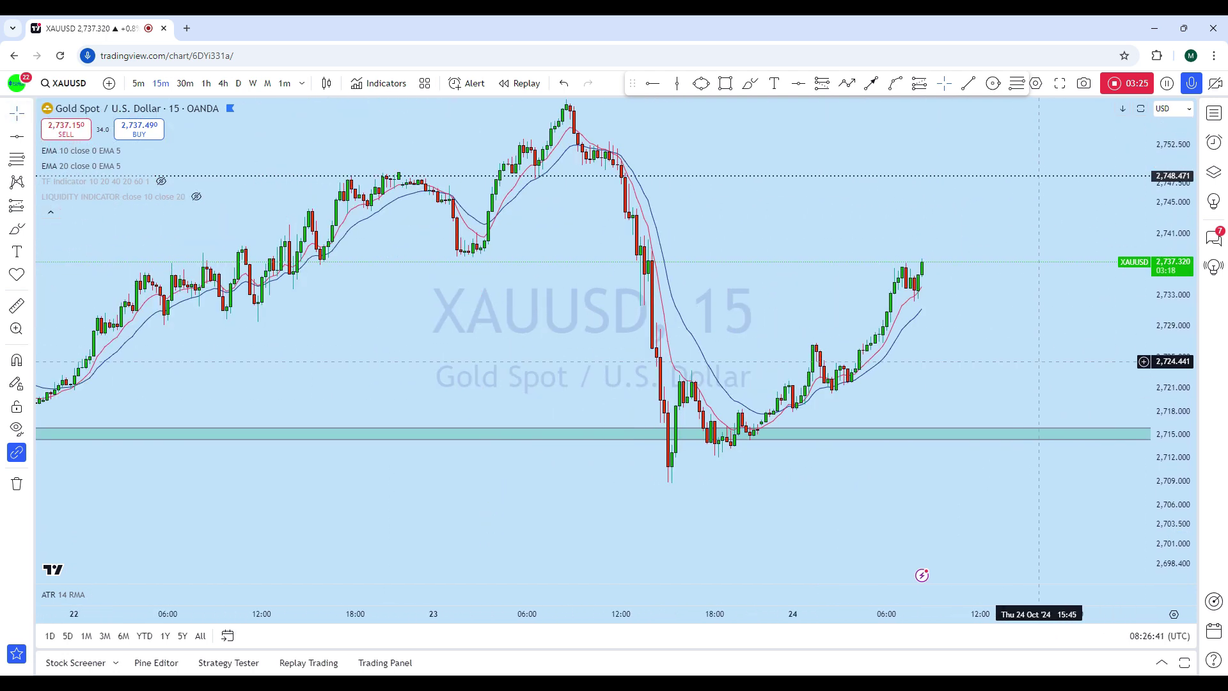
Trace the 23 October drop with the Brush, circle the 21 October low, sketch the rise from it, and undo the marks.
left_click(743, 87)
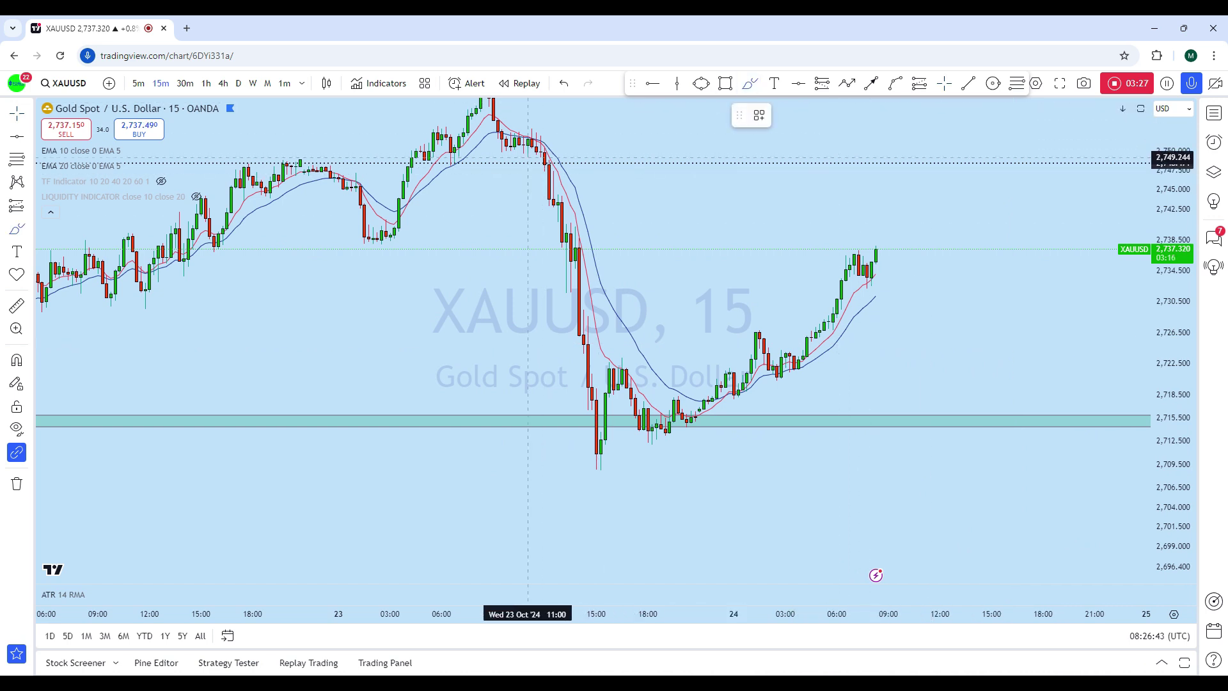
mouse_move(537, 150)
left_mouse_down()
mouse_move(587, 294)
mouse_move(600, 476)
left_mouse_up()
left_click(564, 83)
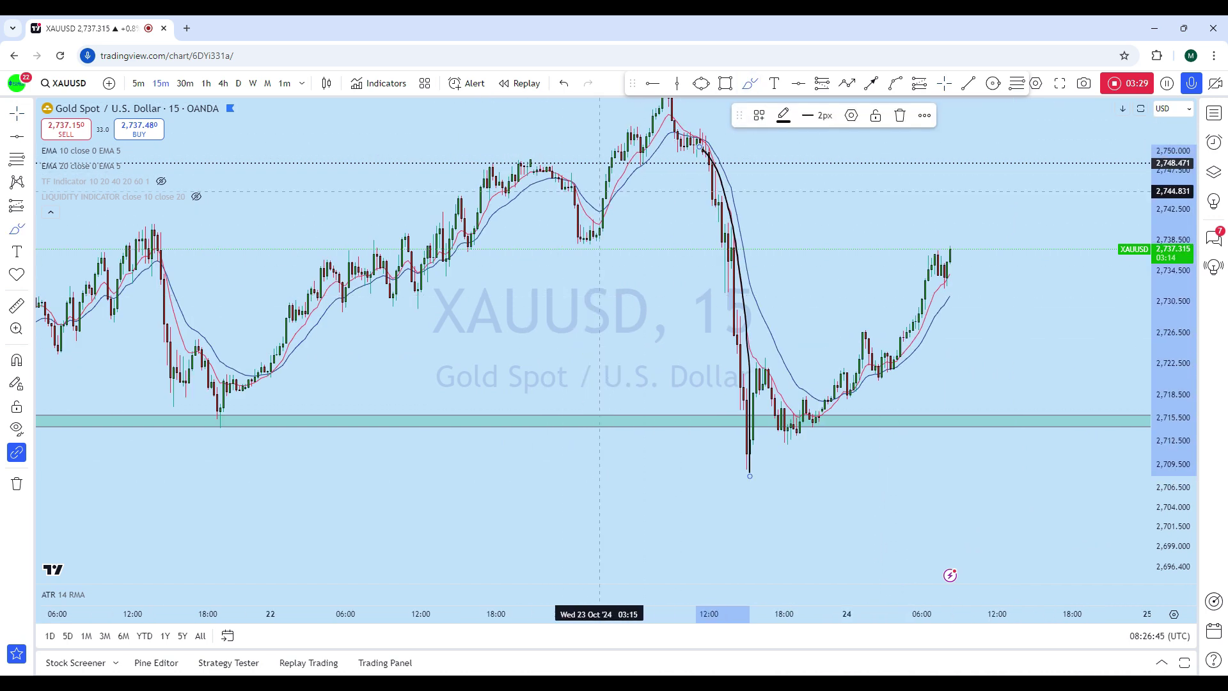
mouse_move(208, 422)
left_mouse_down()
mouse_move(230, 431)
mouse_move(605, 114)
left_mouse_up()
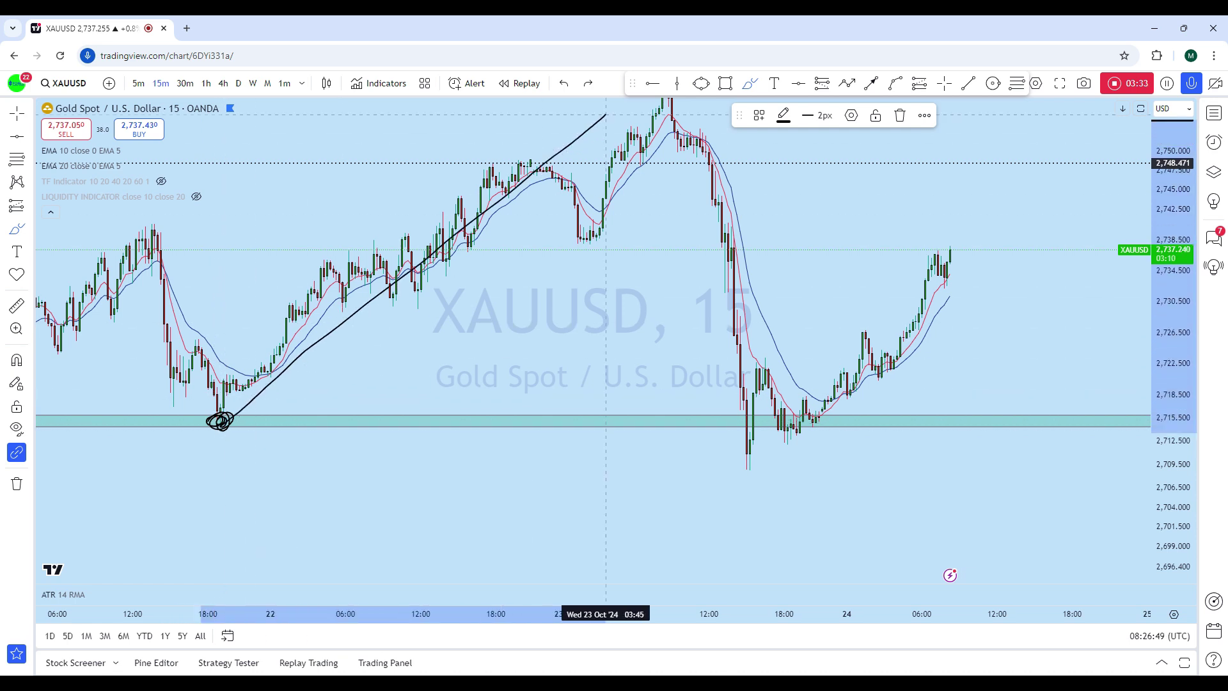
left_click(564, 83)
Circle the 23 October high just below the 2,758.935 line with the Brush, and undo the circle.
scroll(774, 224, "down", 5)
left_click_drag(1166, 282, 1166, 402)
scroll(840, 264, "up", 3)
left_click_drag(764, 177, 783, 174)
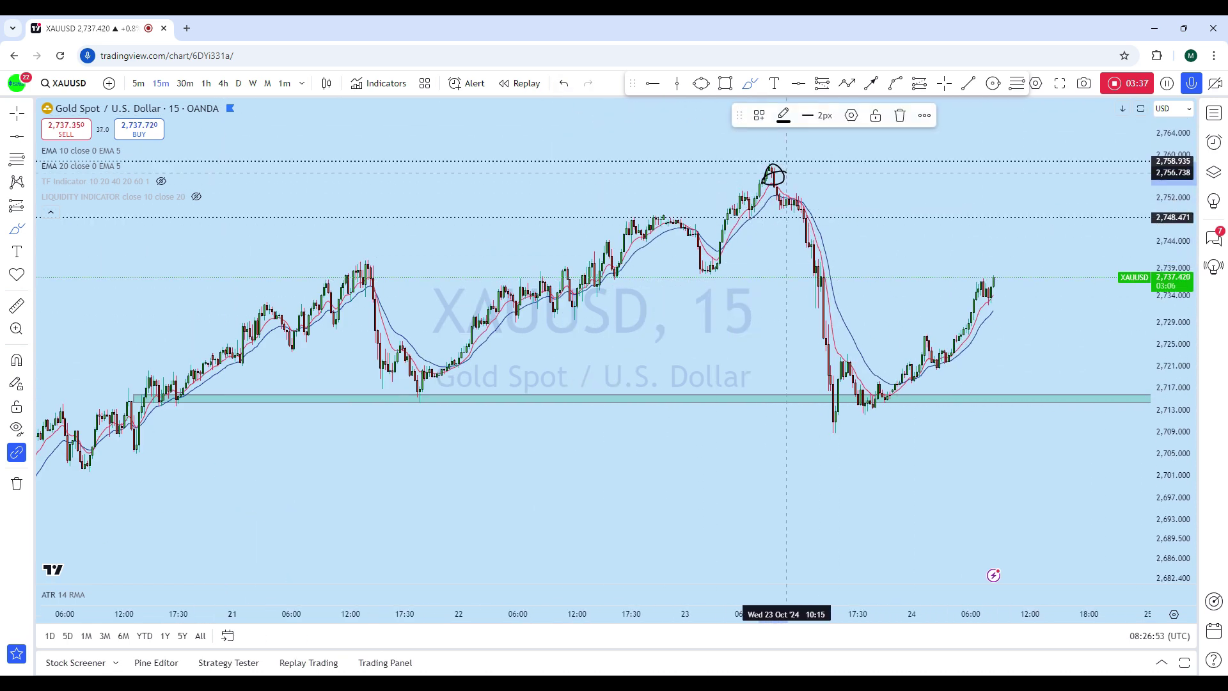
left_click(568, 88)
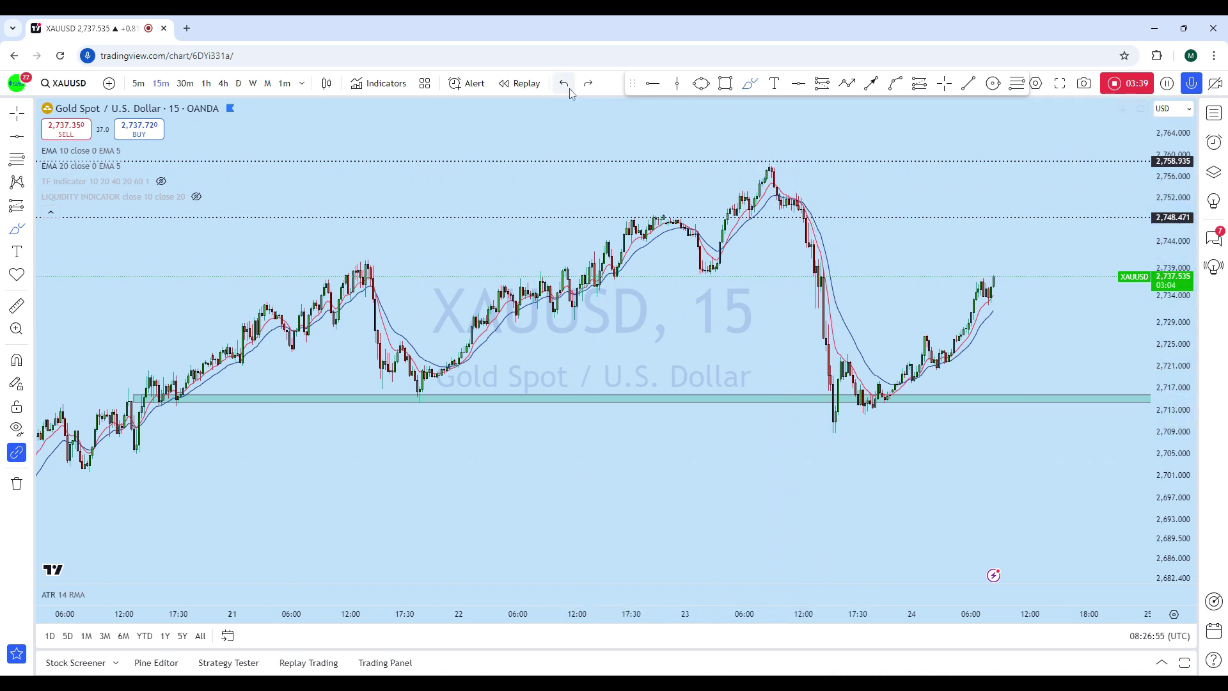
Circle the 23 October low just below the green zone with the Brush, and undo the circle.
left_click_drag(848, 429, 826, 437)
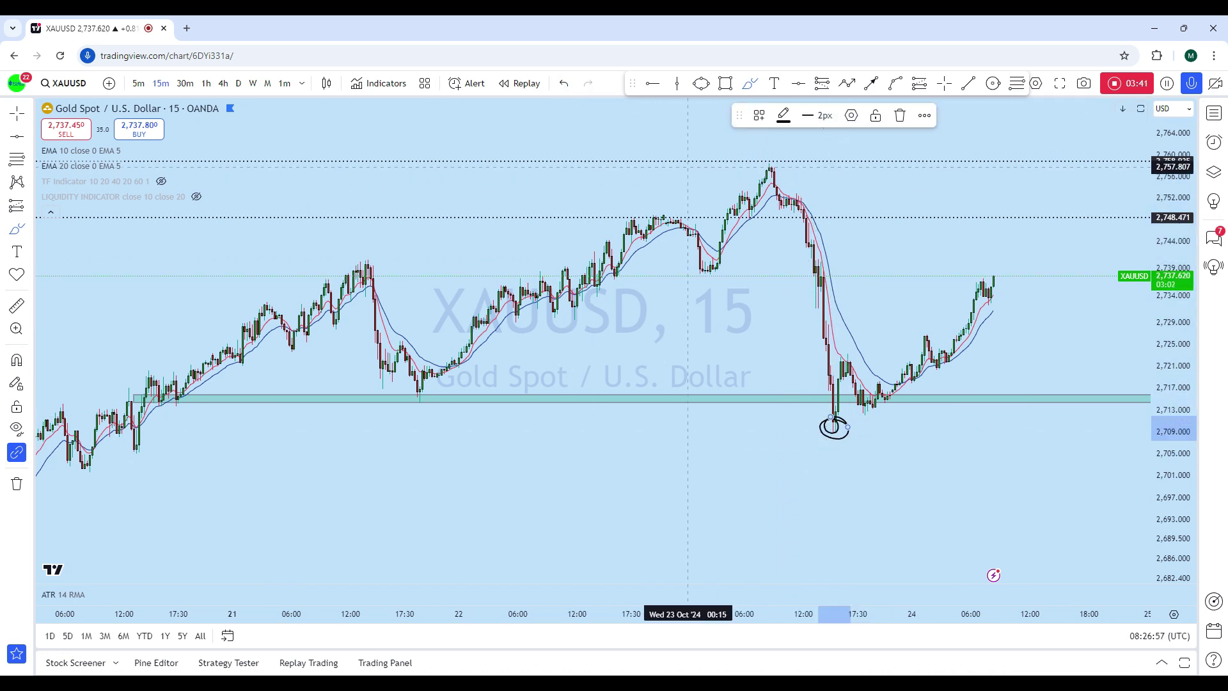
left_click(563, 89)
scroll(836, 315, "down", 4)
scroll(908, 438, "up", 7)
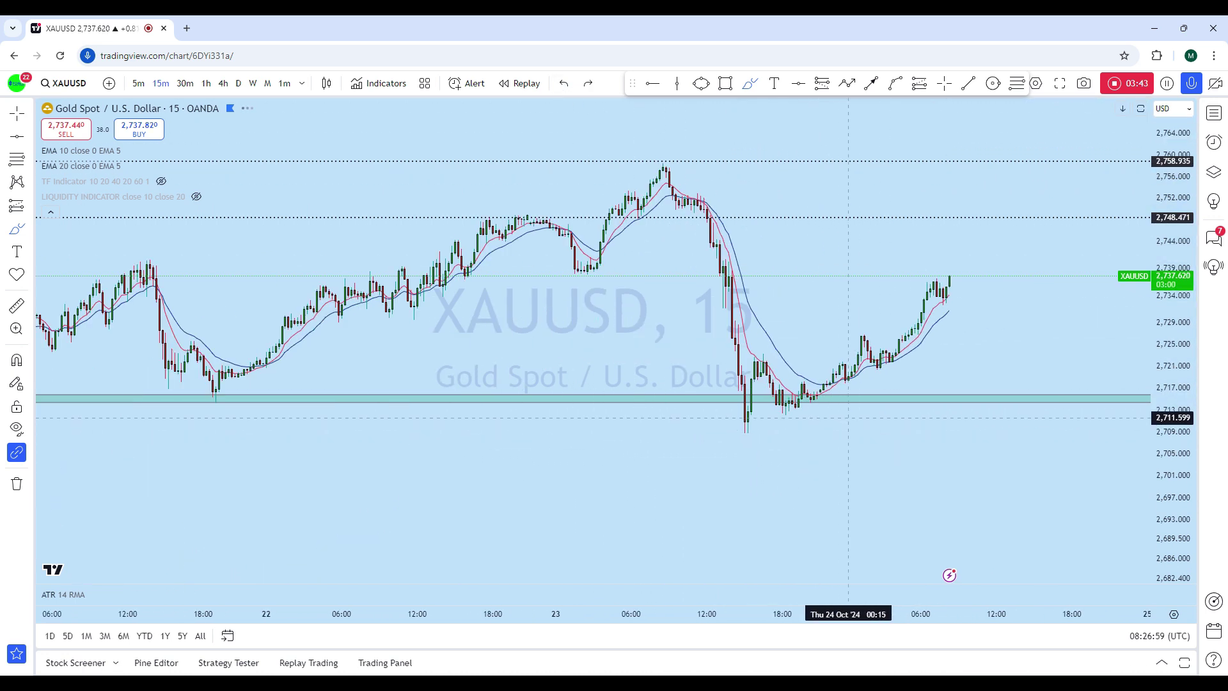
scroll(990, 256, "right", 3)
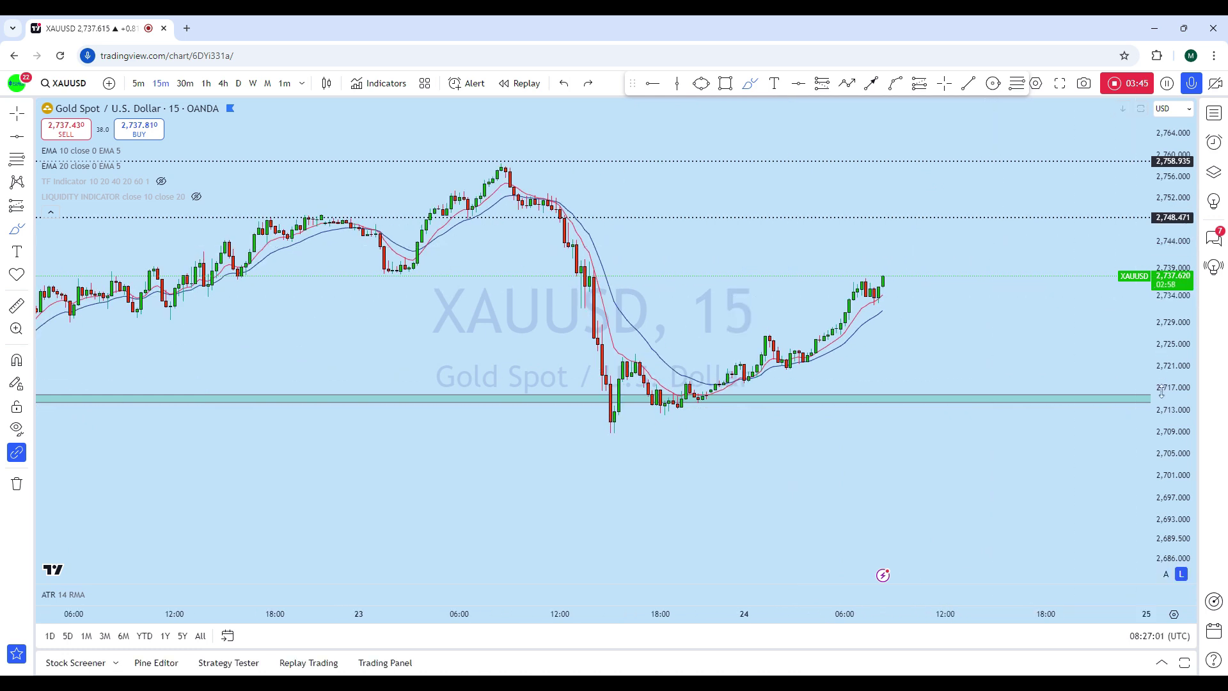
Sketch a small pullback and rise from the latest candle to about 2,742 with the Brush, and undo it.
scroll(992, 227, "up", 2)
scroll(992, 227, "up", 2)
left_click_drag(827, 236, 841, 248)
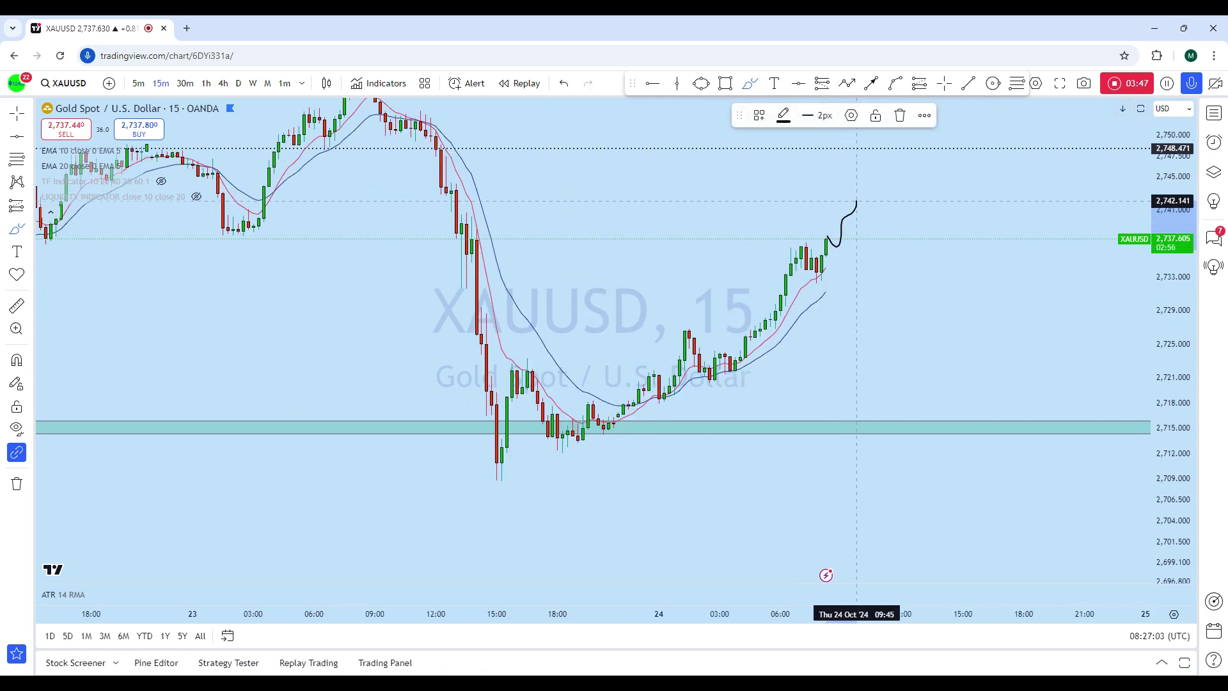
left_click(564, 83)
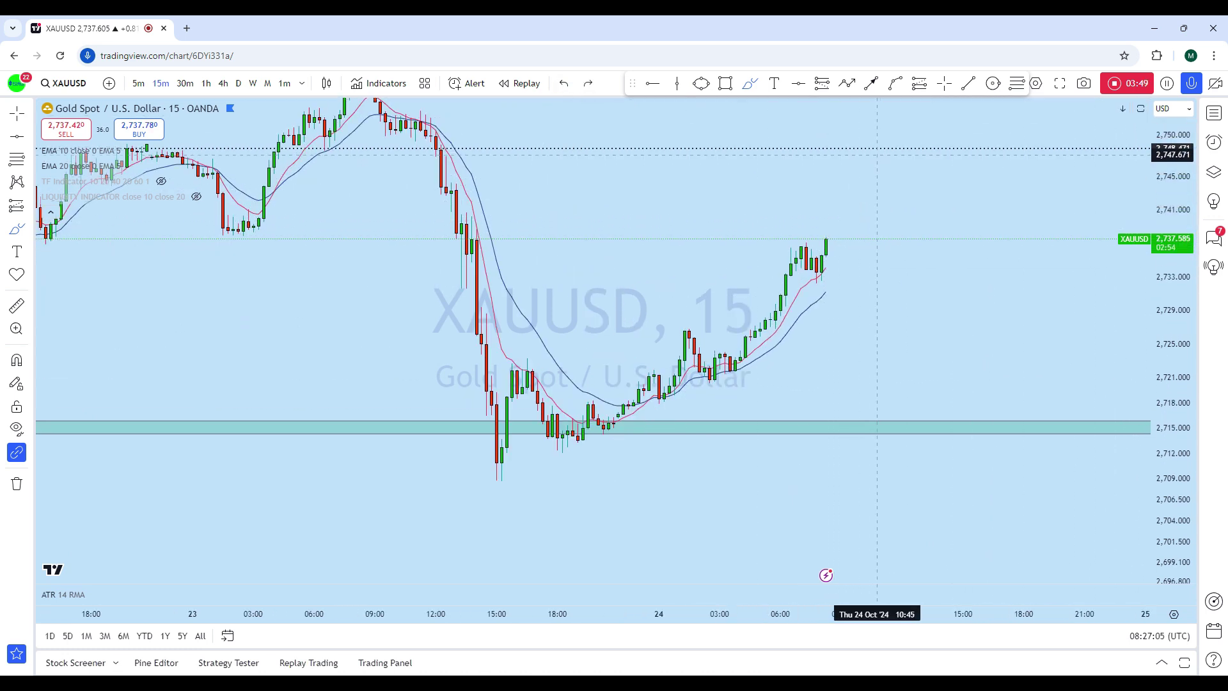
Circle the 23 October pullback low near the 2,748.471 line, trace the swings around it with the Brush, and undo the marks.
scroll(643, 148, "down", 2)
left_click_drag(558, 138, 552, 148)
scroll(622, 137, "up", 2)
left_click_drag(1171, 199, 1170, 312)
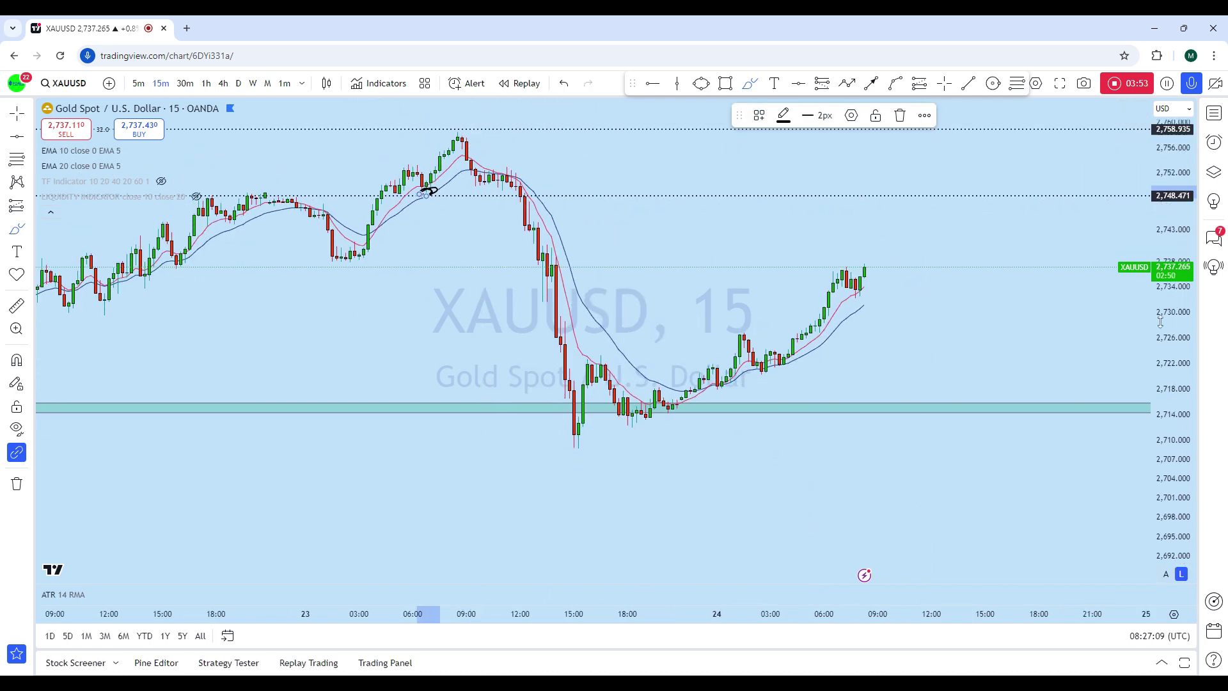
left_click_drag(400, 168, 449, 147)
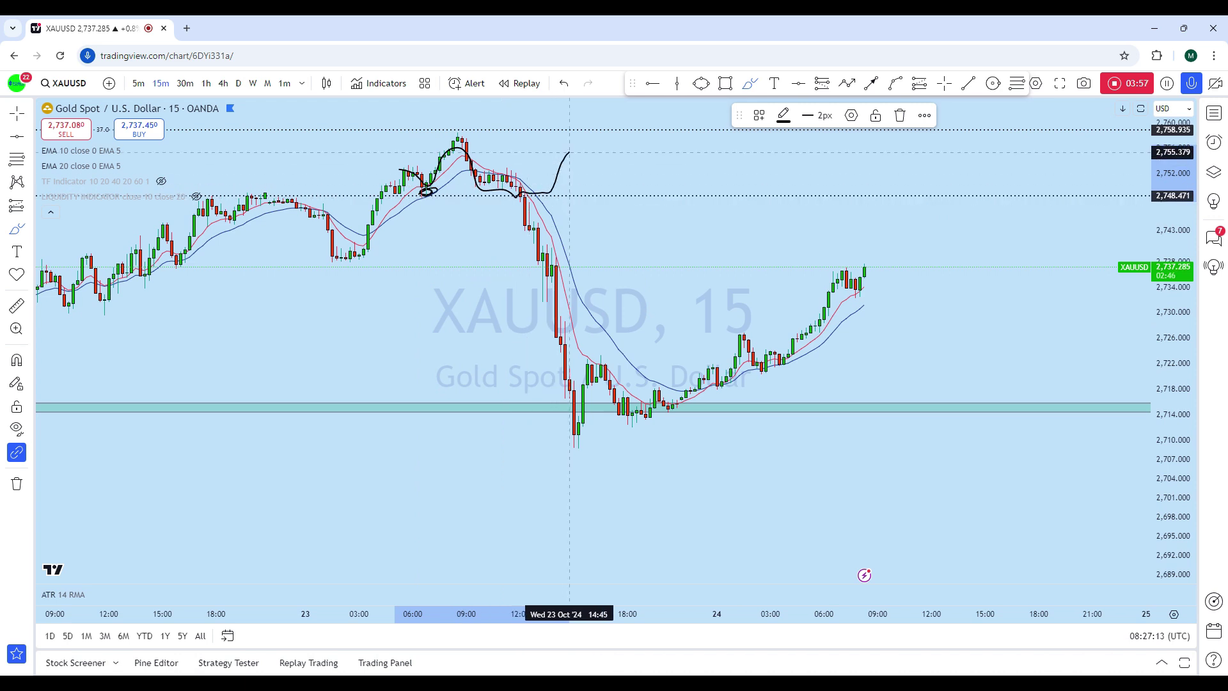
left_click(563, 84)
scroll(678, 307, "down", 4)
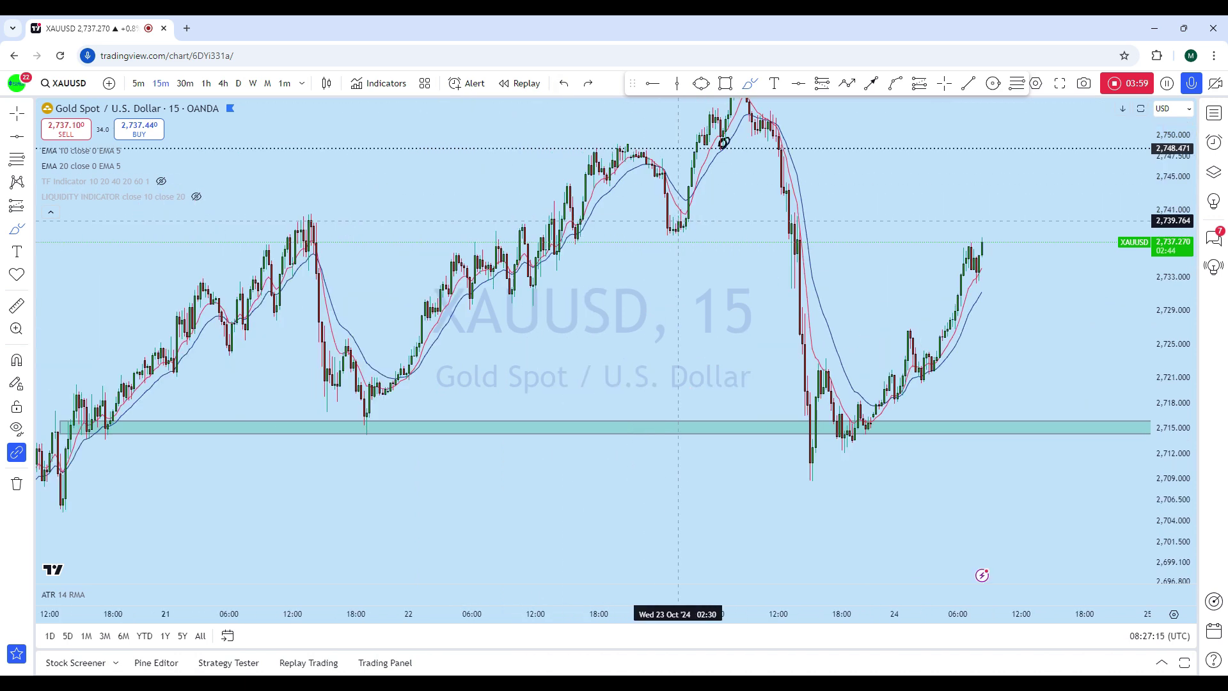
scroll(991, 228, "up", 3)
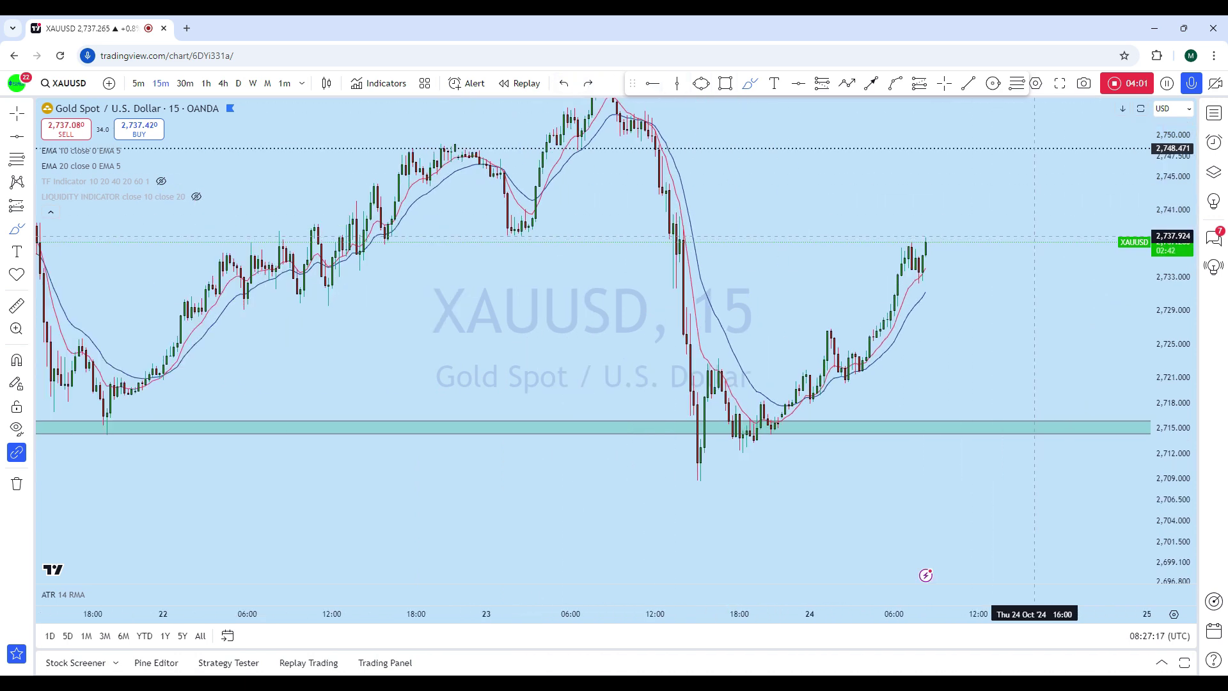
Measure the price distance from the current price up to the 2,748.471 line.
scroll(1107, 311, "up", 3)
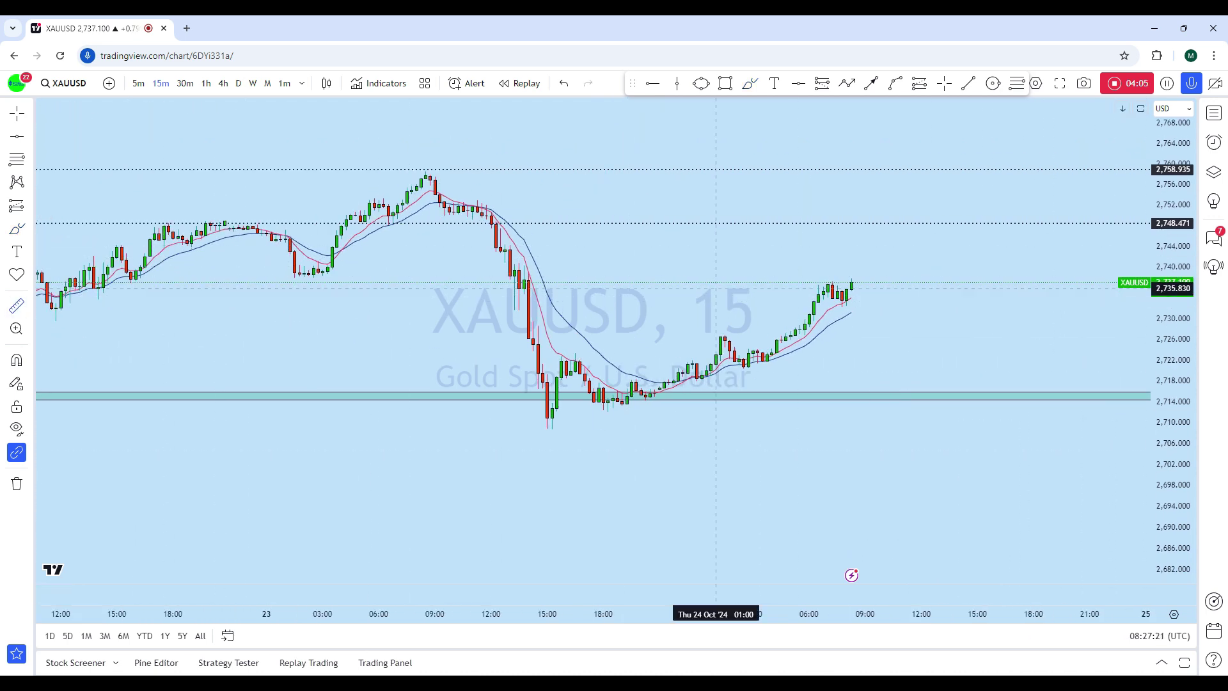
left_click(711, 281, "shift")
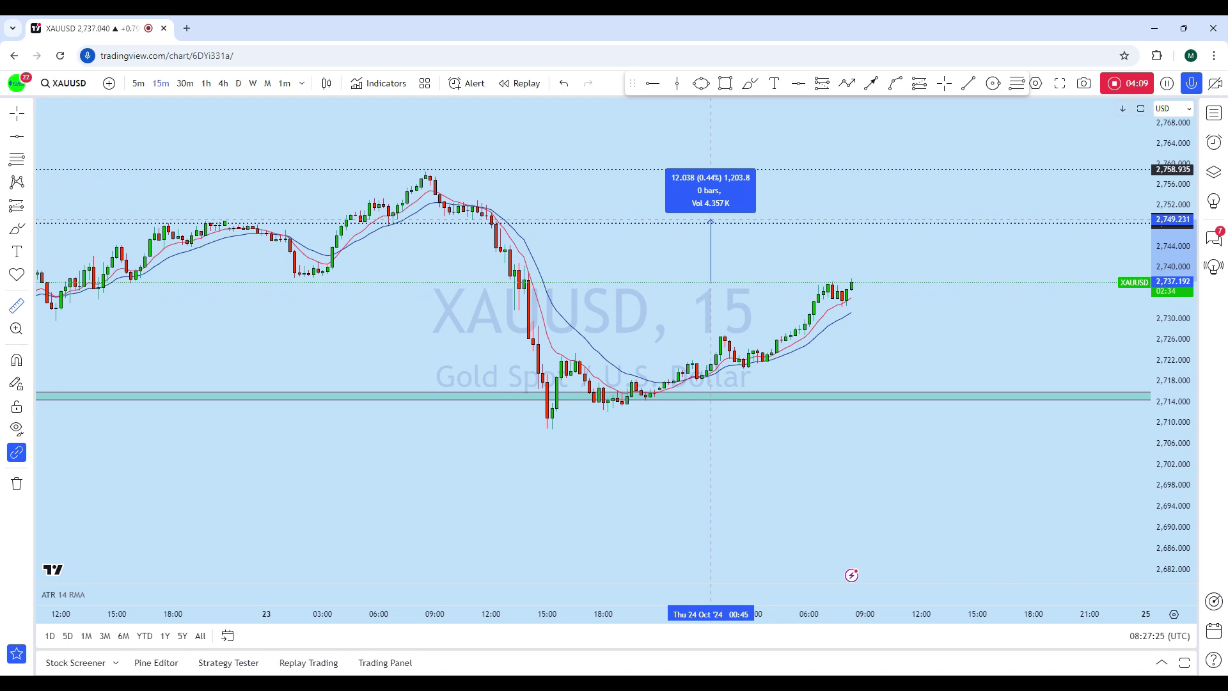
left_click(711, 220)
Trace the rising swings from the green zone past the latest candle with the Brush, and undo the trace.
left_click_drag(1169, 435, 1119, 237)
scroll(959, 185, "up", 3)
scroll(800, 189, "down", 3)
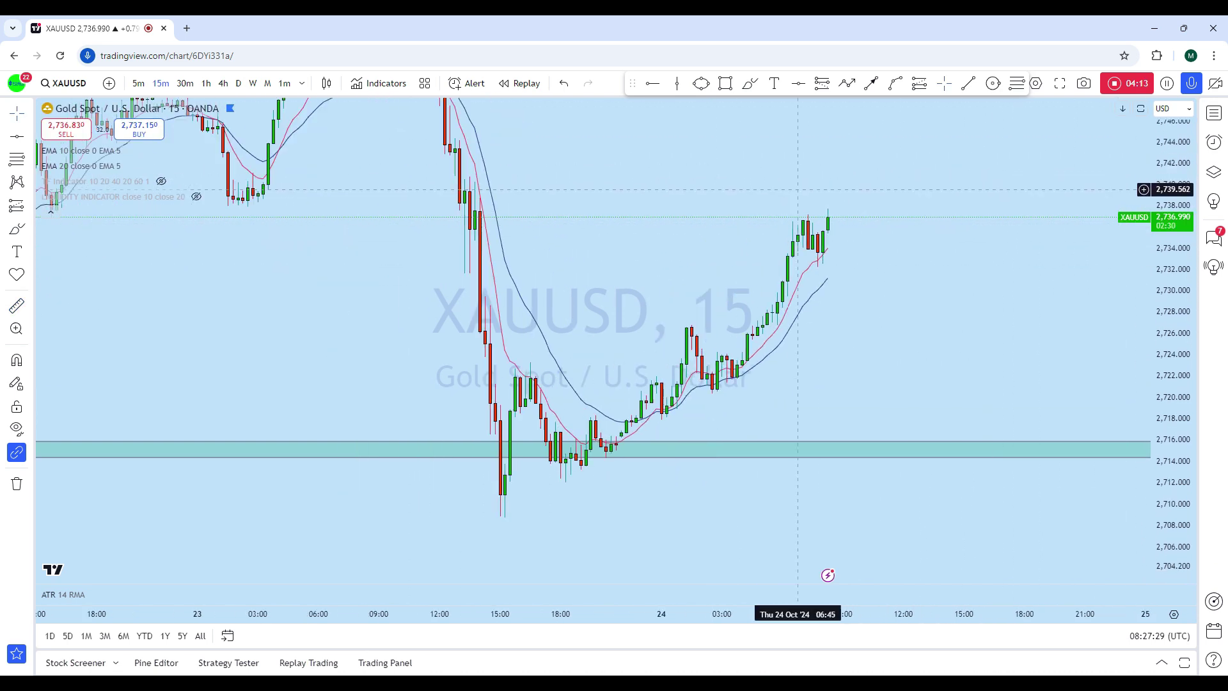
scroll(926, 217, "up", 3)
left_click(19, 123)
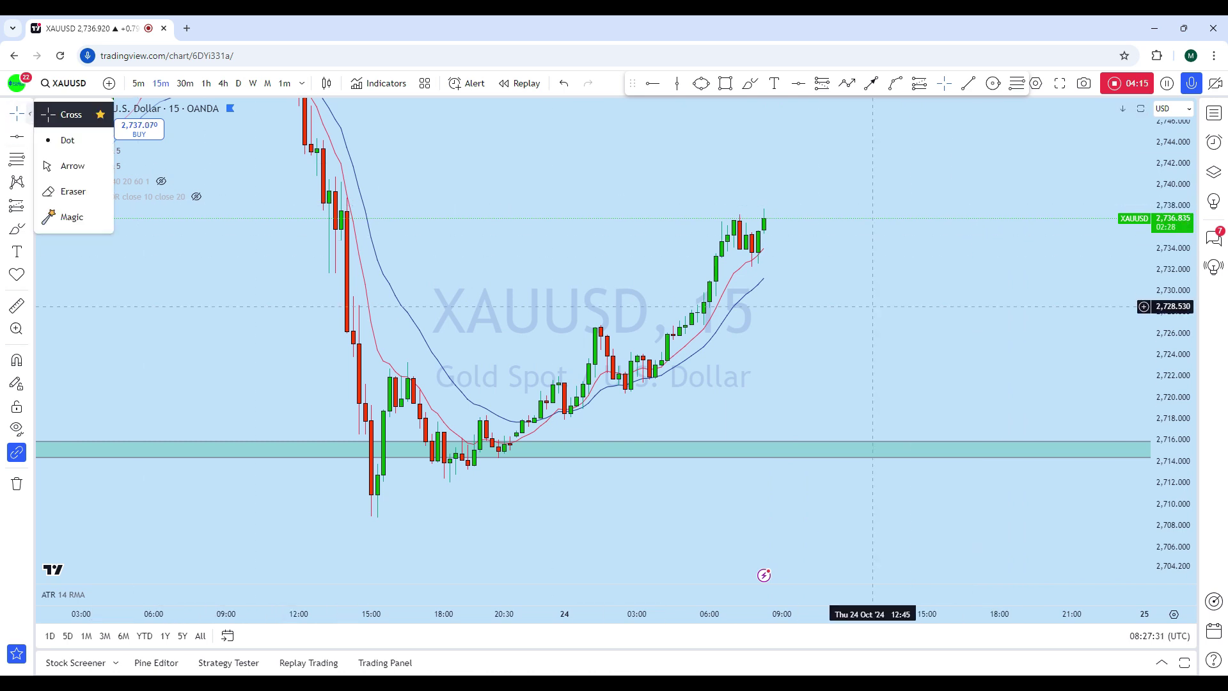
left_click_drag(872, 306, 840, 341)
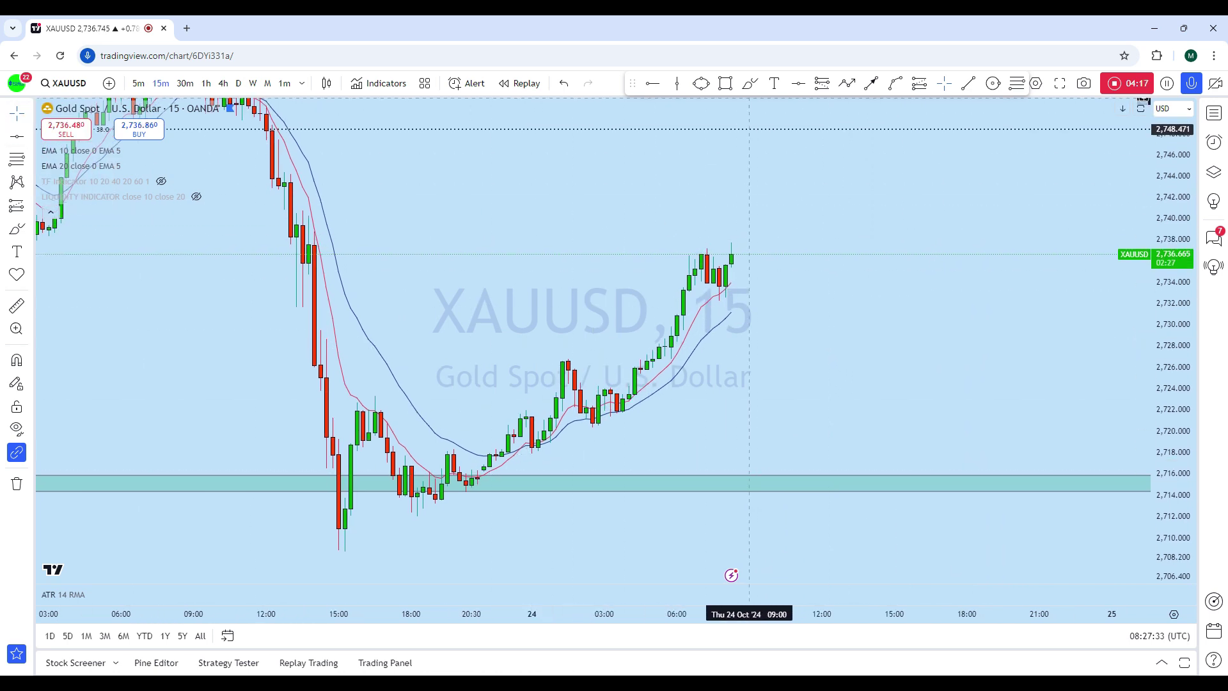
mouse_move(454, 463)
left_mouse_down()
mouse_move(495, 433)
mouse_move(604, 416)
mouse_move(652, 332)
mouse_move(728, 288)
mouse_move(761, 197)
left_mouse_up()
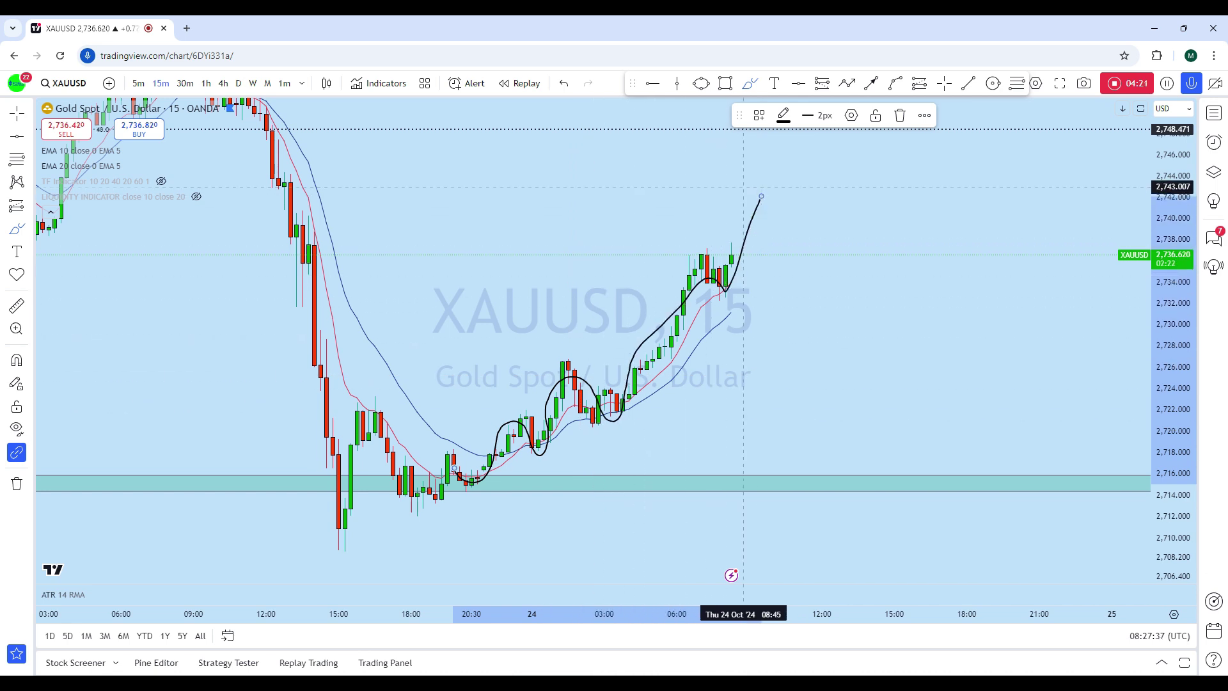
key("ctrl+z")
scroll(893, 264, "down", 2)
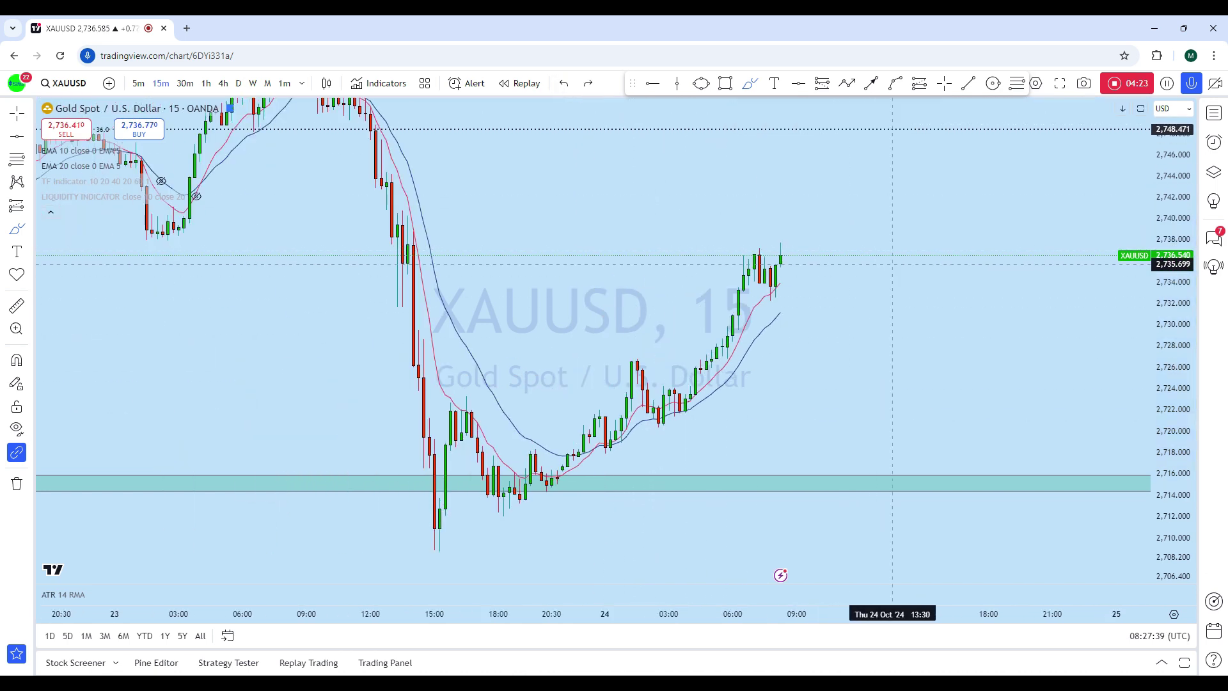
Draw a thin rectangle zone just below 2,734 from 23 October 18:30 to 24 October 12:30.
scroll(893, 264, "up", 2)
left_click(725, 83)
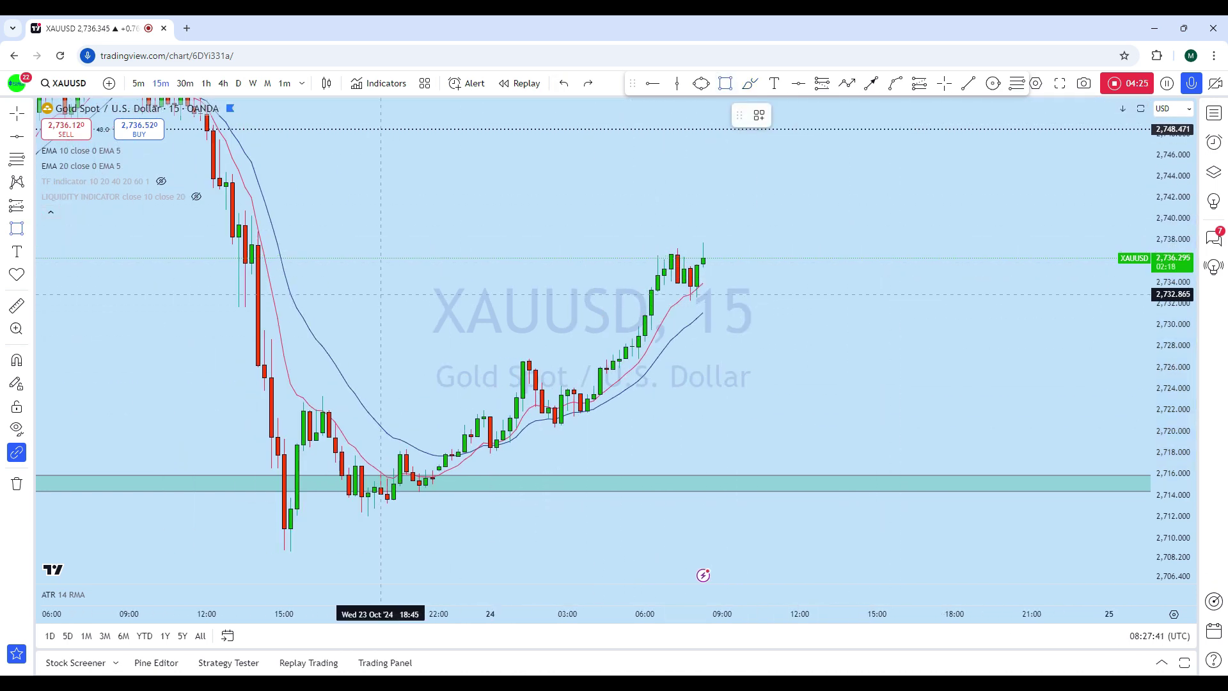
left_click_drag(375, 286, 813, 285)
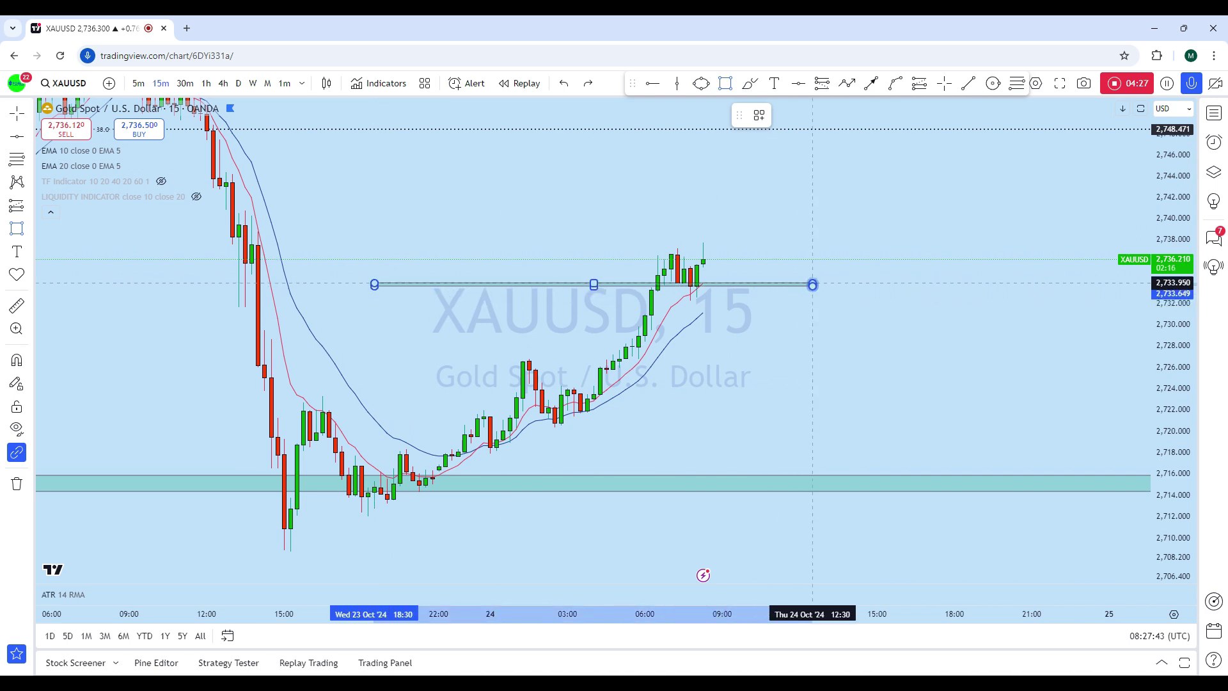
left_click_drag(856, 197, 905, 228)
scroll(907, 228, "up", 2)
left_click_drag(1170, 404, 1170, 210)
scroll(935, 195, "down", 3)
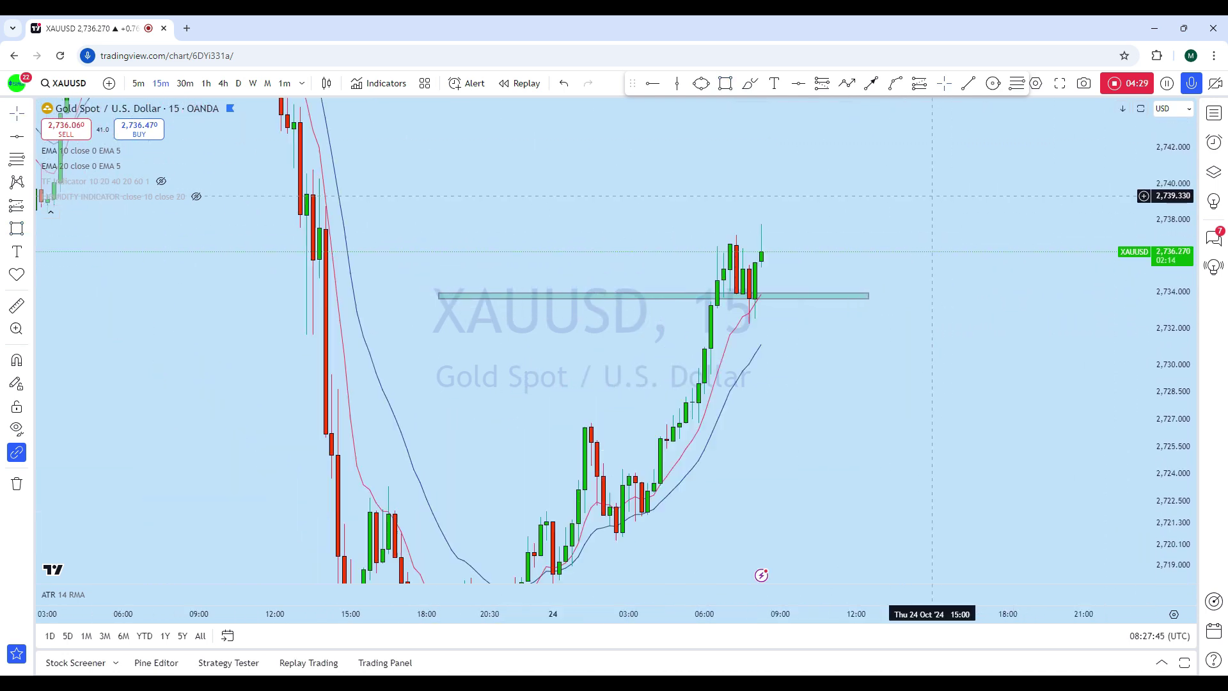
Extend the new zone's start back to the 23 October drop and raise its upper edge to about 2,734.5.
scroll(934, 251, "up", 1)
left_click_drag(447, 297, 203, 282)
scroll(829, 179, "up", 2)
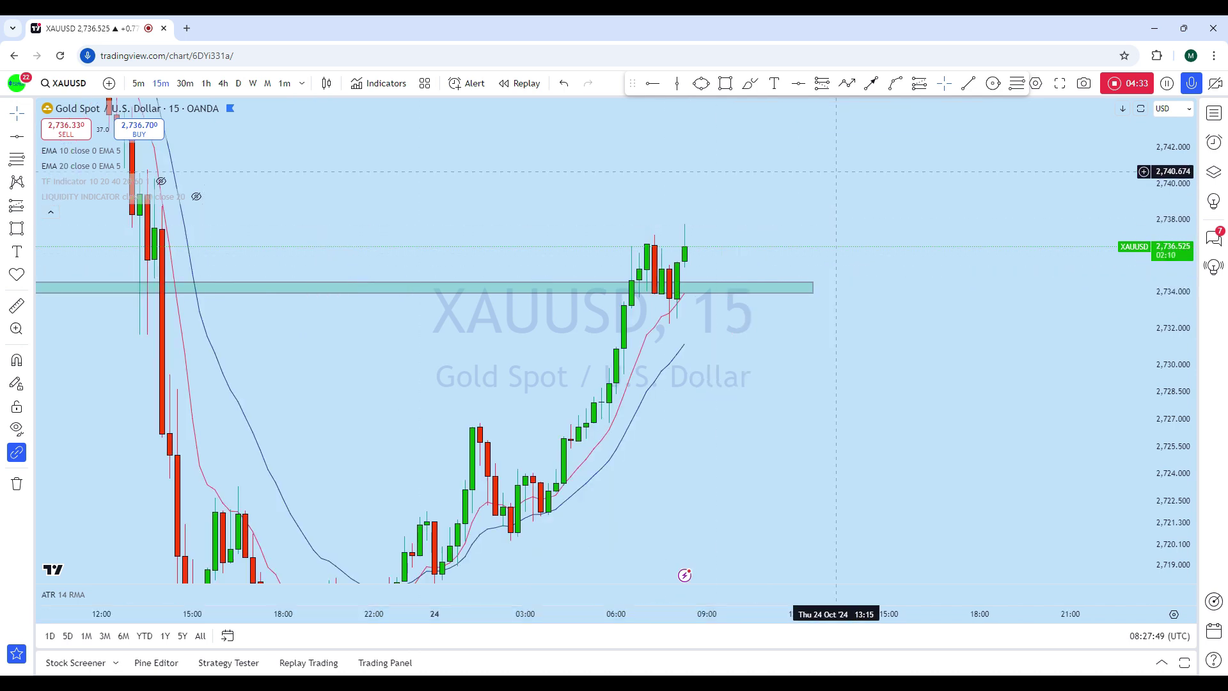
Place a small Ellipse circle on the new zone just after the latest candle, at about 24 October 09:00.
left_click_drag(836, 172, 806, 224)
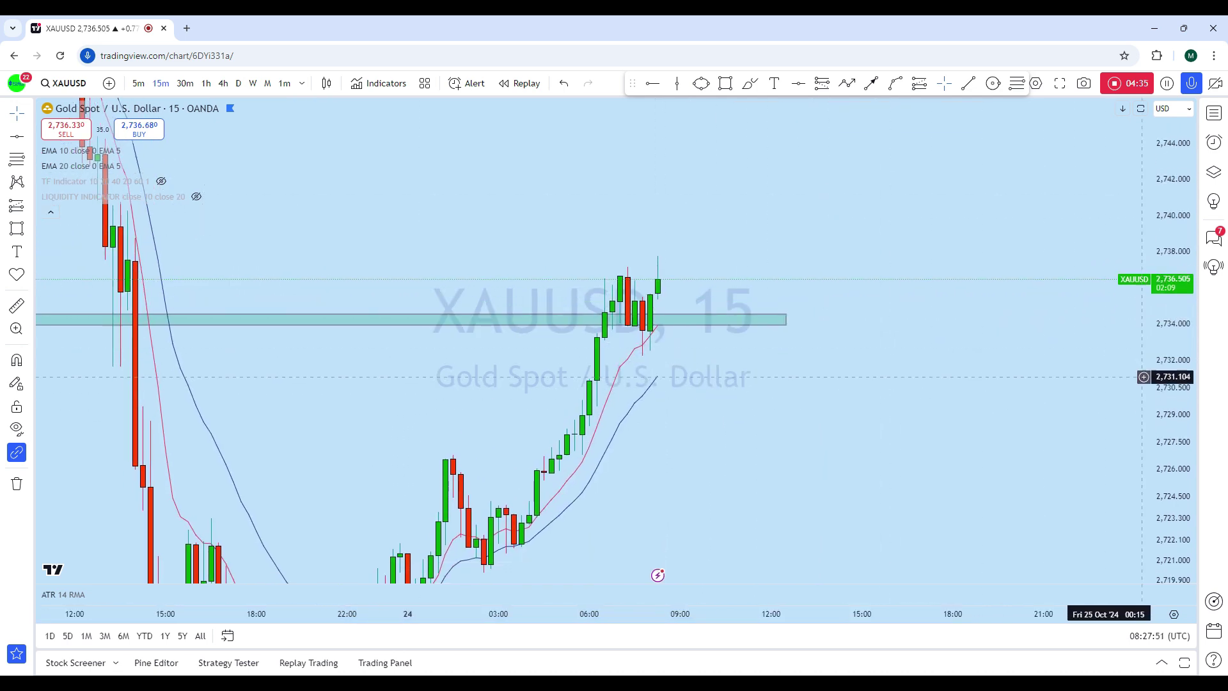
scroll(1006, 345, "down", 3)
scroll(1006, 346, "up", 2)
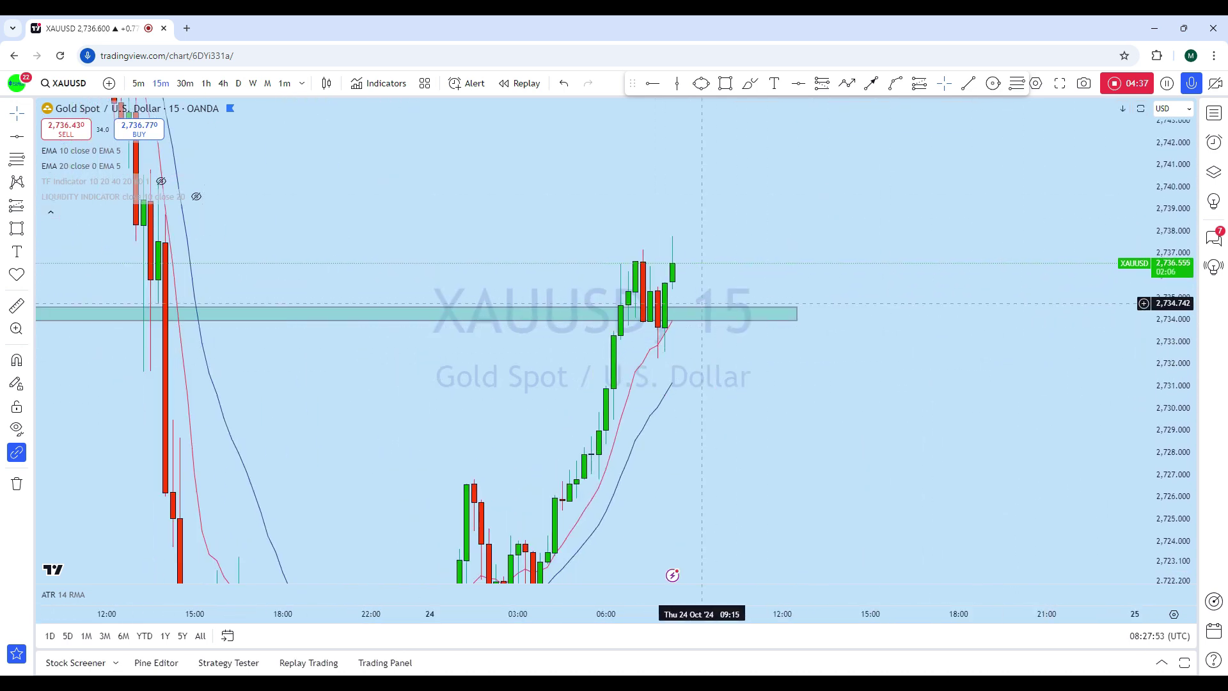
scroll(688, 282, "up", 1)
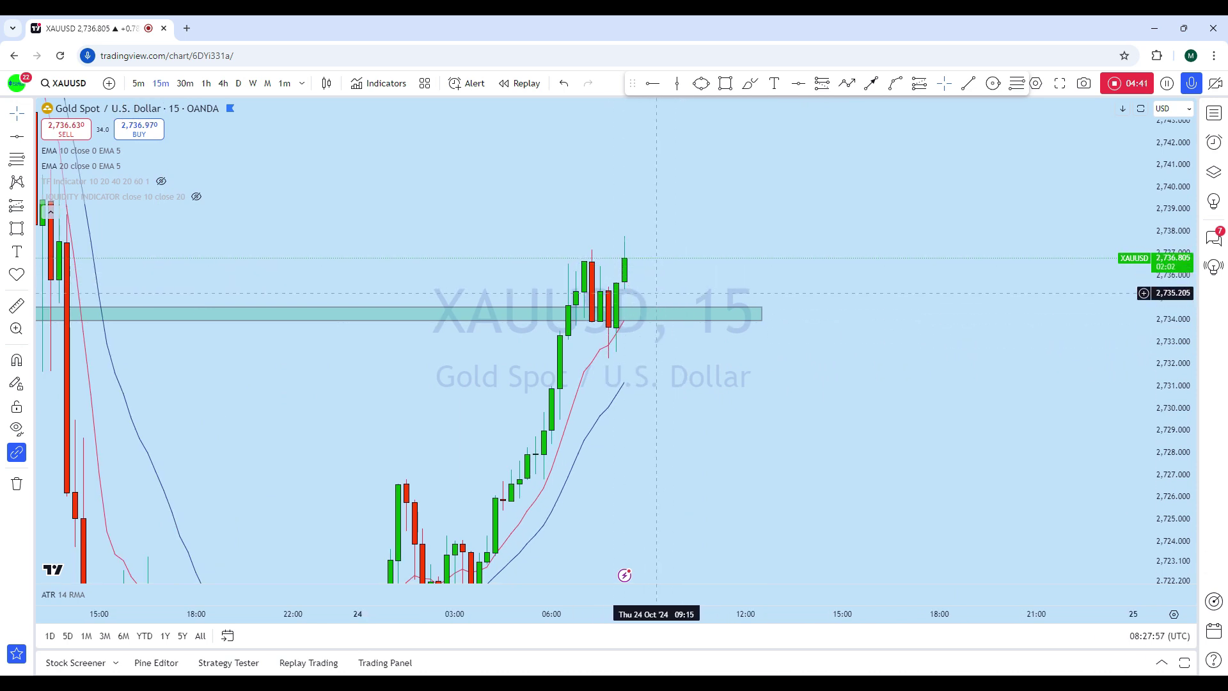
scroll(657, 293, "up", 1)
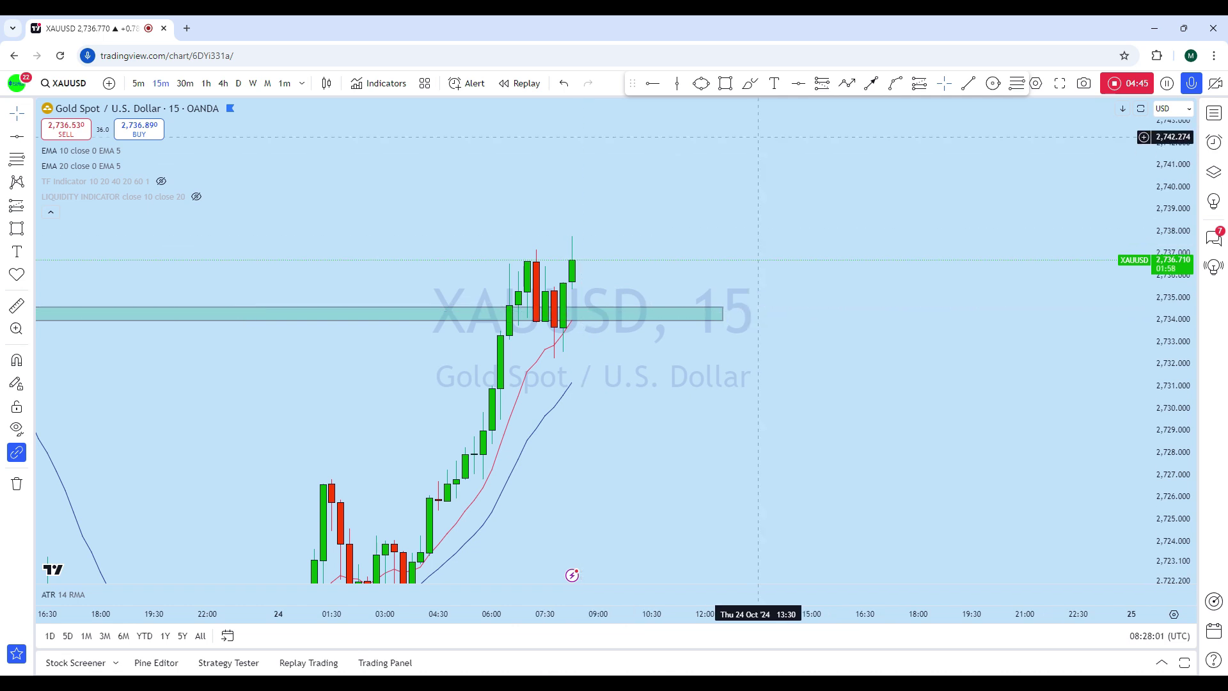
left_click(701, 83)
left_click(616, 311)
left_click_drag(837, 201, 650, 364)
Draw one arrow from the circle up to the 2,748.471 line and another up to the 2,758.935 line.
scroll(649, 364, "down", 5)
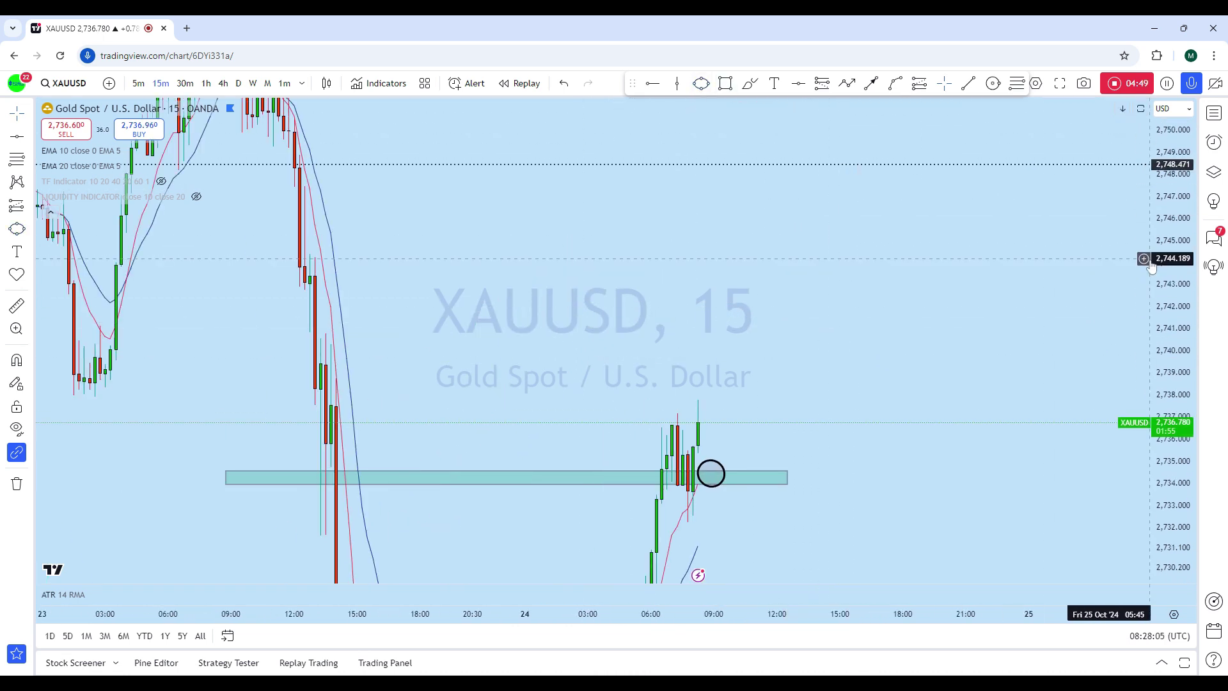
left_click_drag(1172, 261, 1172, 460)
left_click(871, 83)
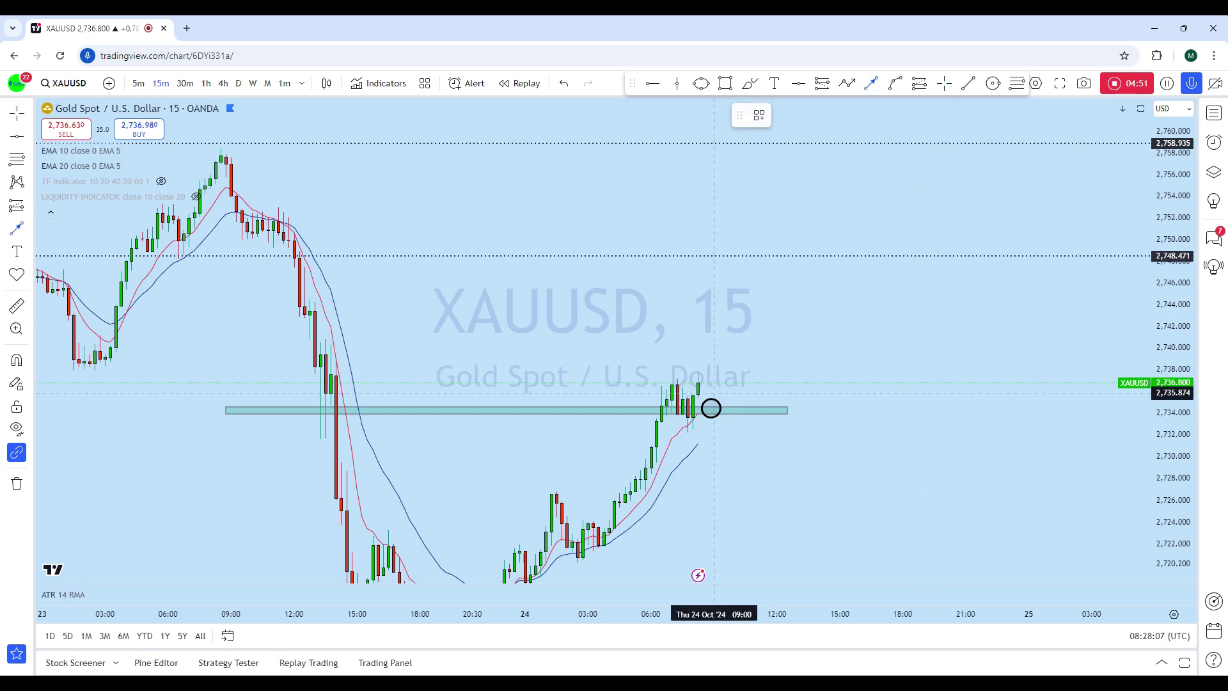
left_click(704, 410)
left_click(766, 256)
left_click(870, 83)
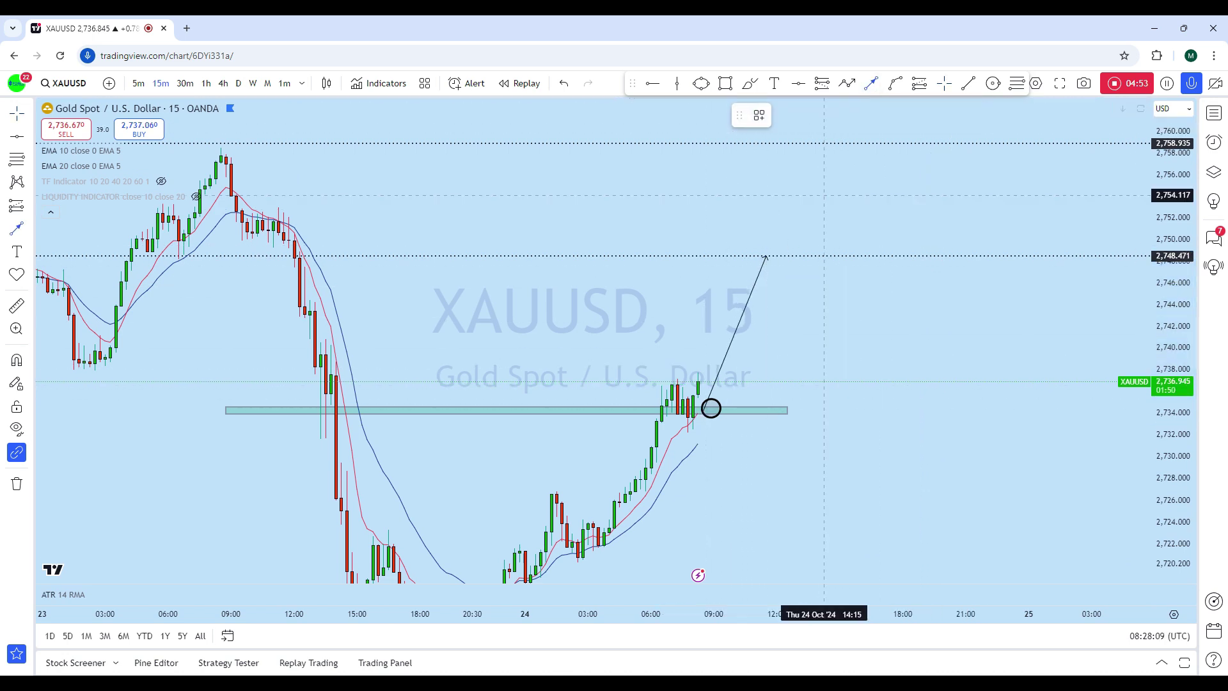
left_click(710, 410)
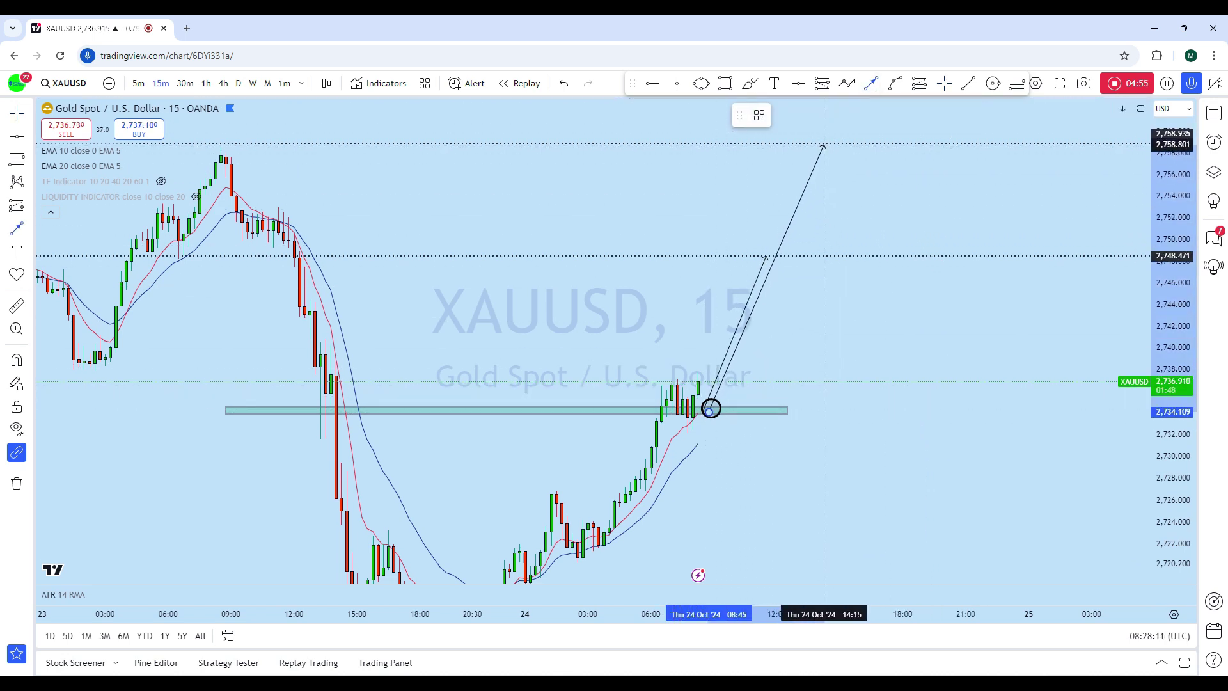